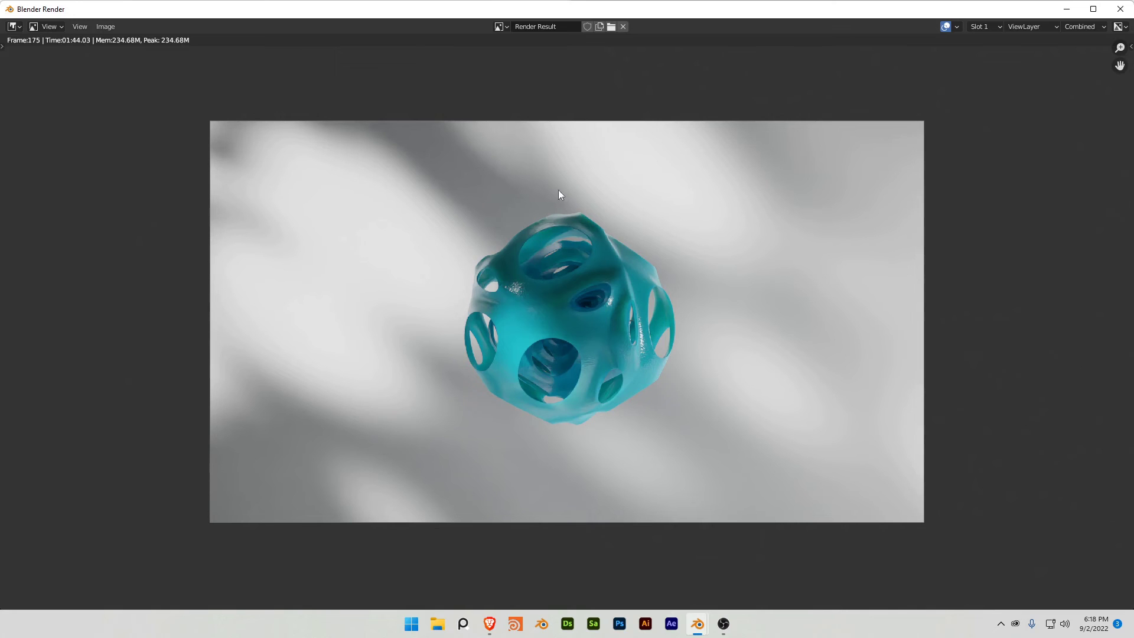
# Step: Switch from the render result window to the main scene window and select the gobo light aimed at the ball
pyautogui.moveTo(428, 143); pyautogui.dragTo(455, 158)
pyautogui.press('super+Tab')
pyautogui.click(412, 344)
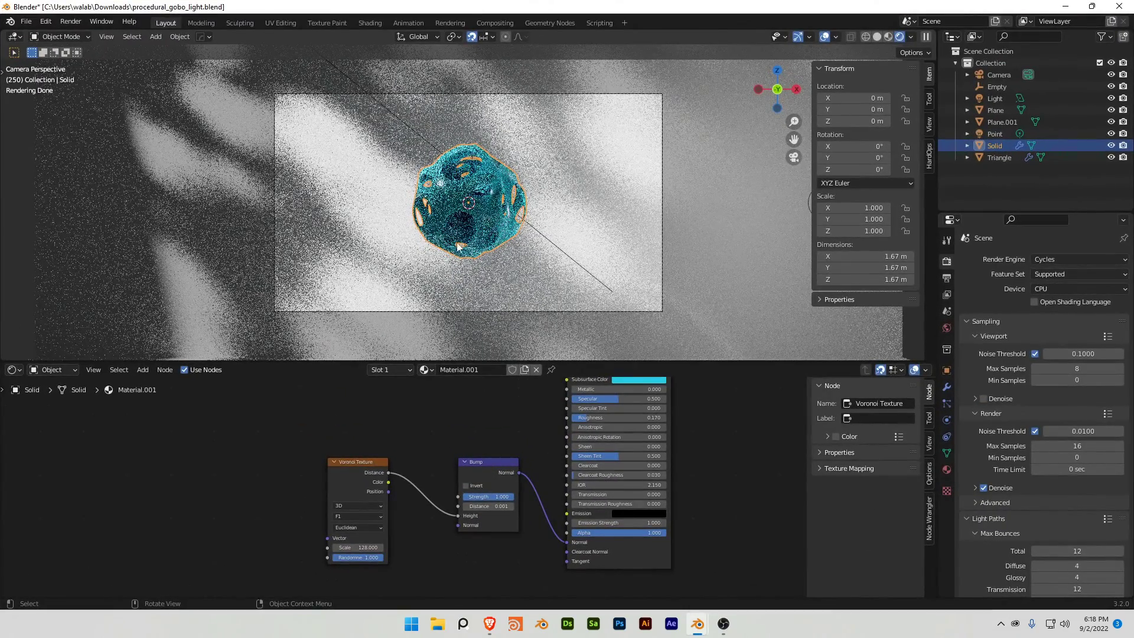
pyautogui.moveTo(423, 281); pyautogui.dragTo(371, 155, button='middle')
pyautogui.click(371, 155)
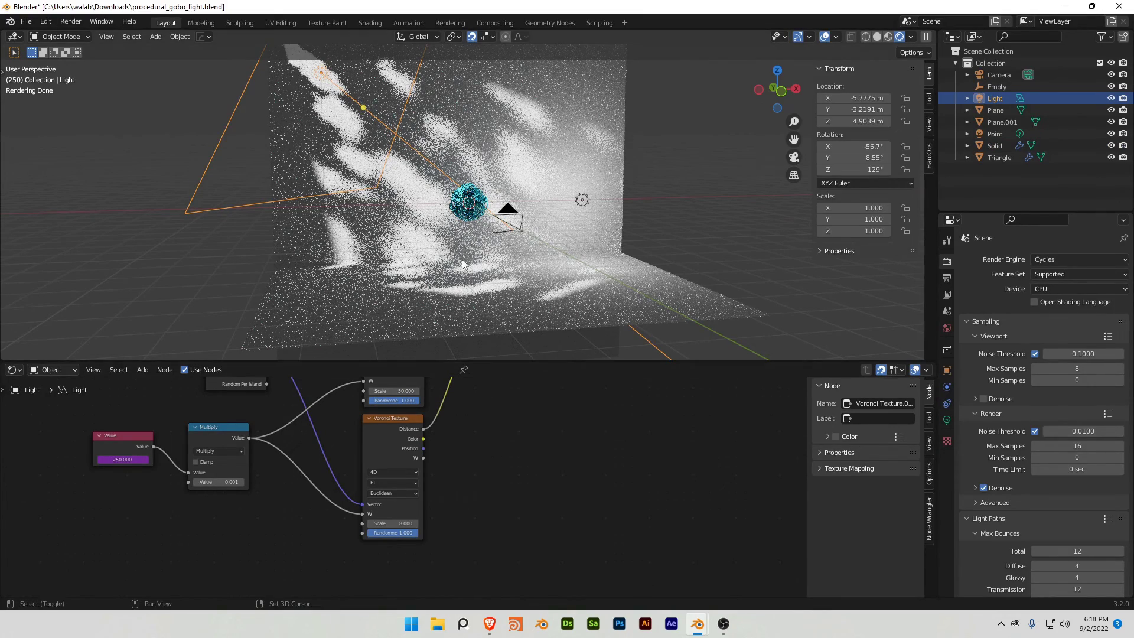
# Step: Play back the animation to preview the moving gobo light pattern and look closely at the ball
pyautogui.press('space')
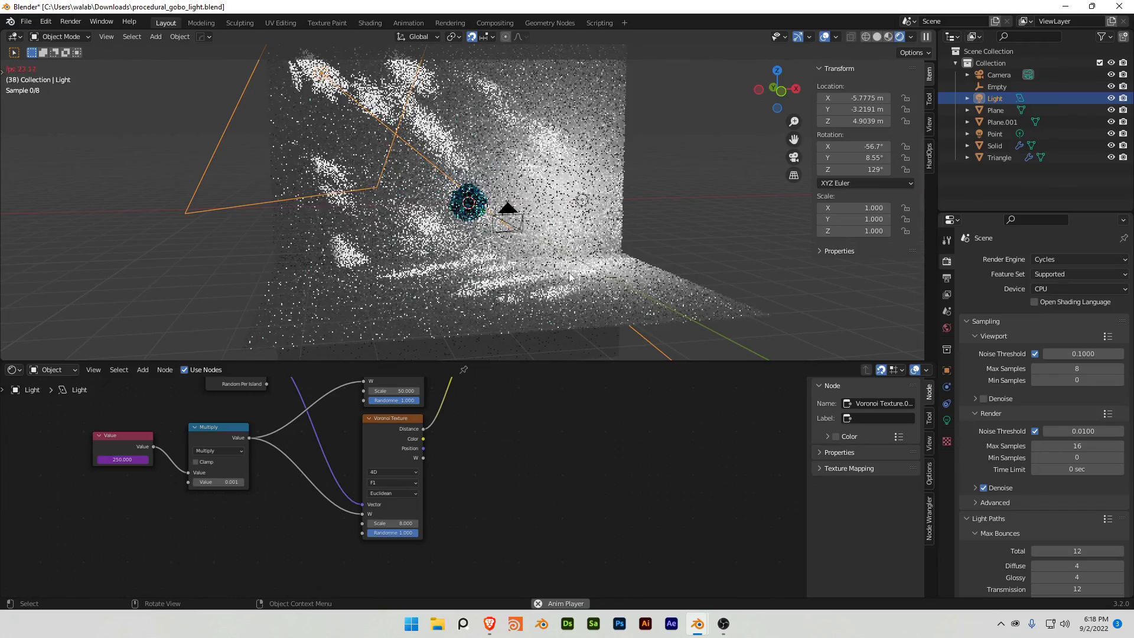
pyautogui.press('space')
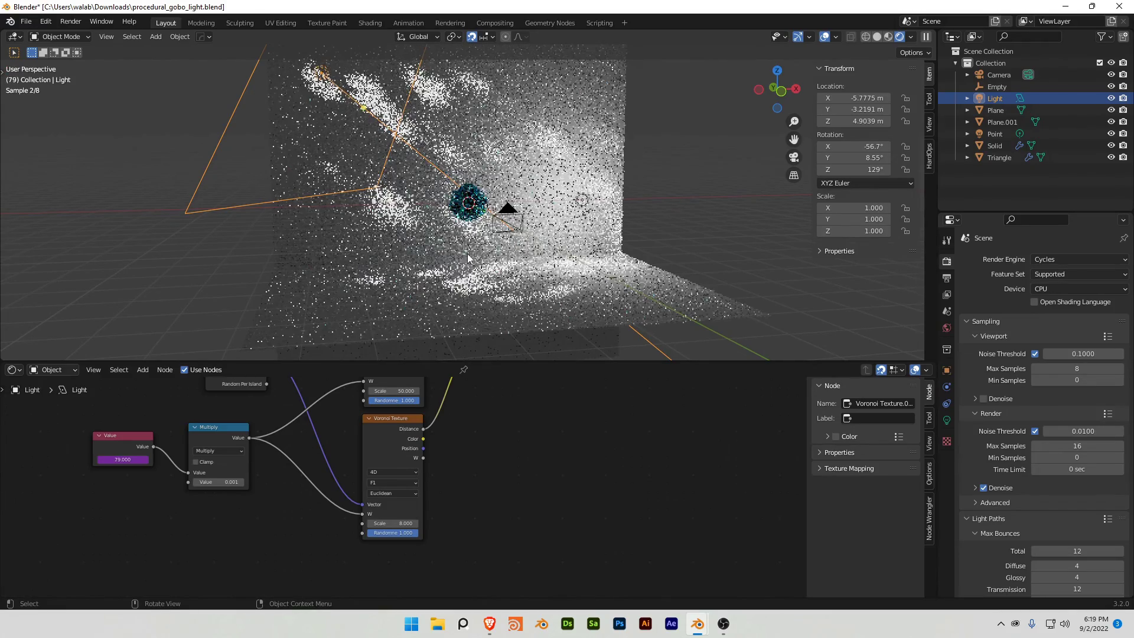
pyautogui.press('space')
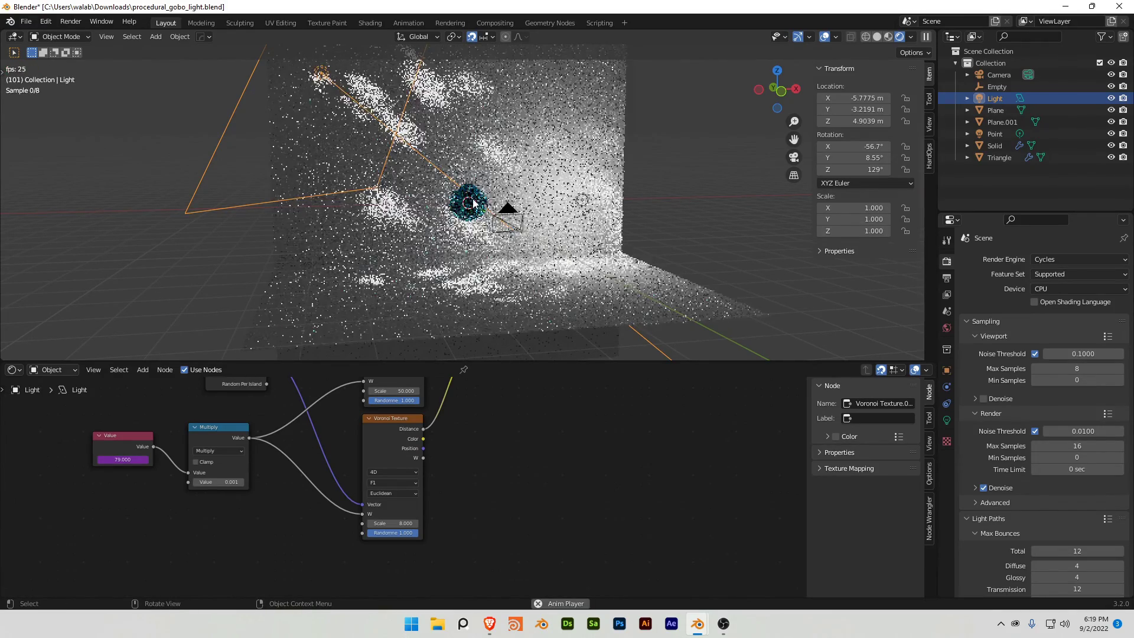
pyautogui.press('space')
pyautogui.click(471, 201)
pyautogui.scroll(6, 473, 207)
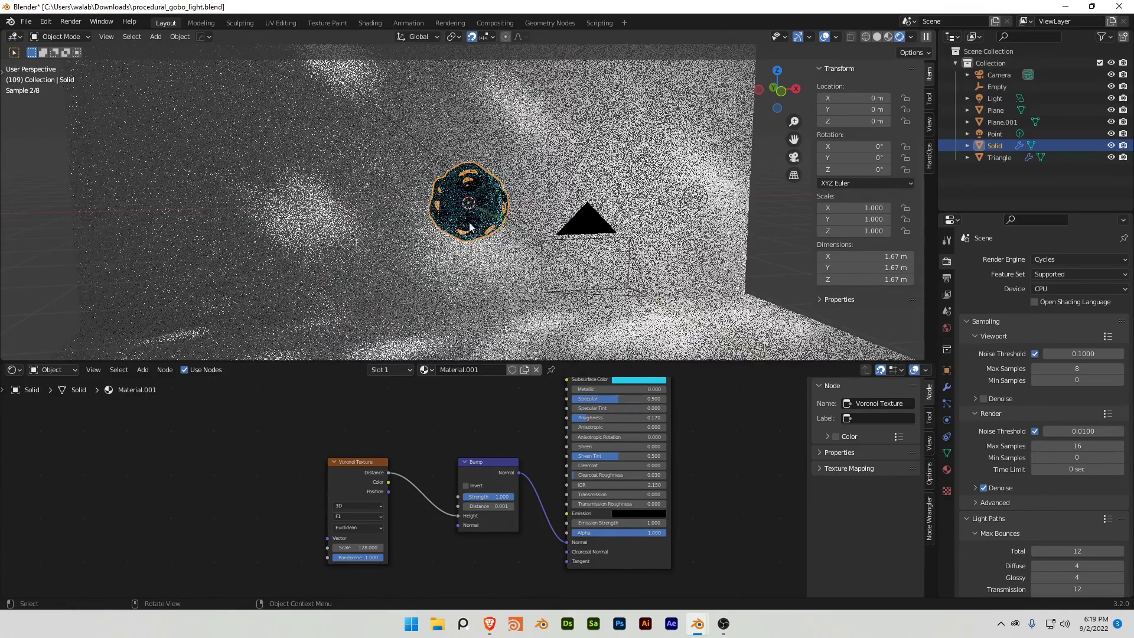
pyautogui.scroll(-4, 482, 233)
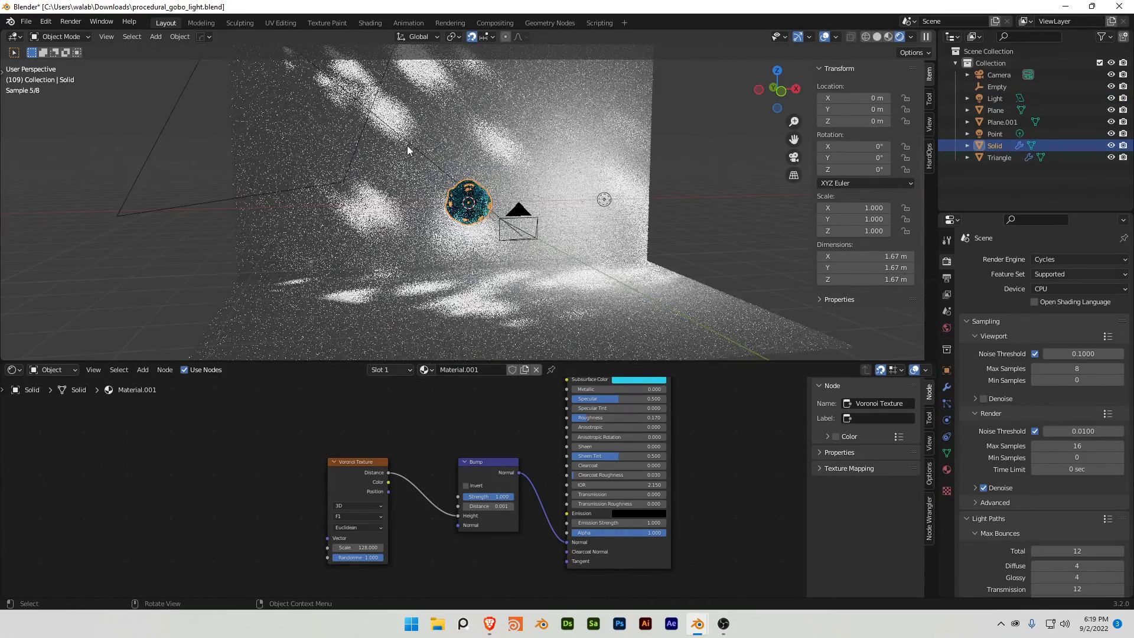
# Step: Delete the existing gobo light from the scene
pyautogui.click(413, 147)
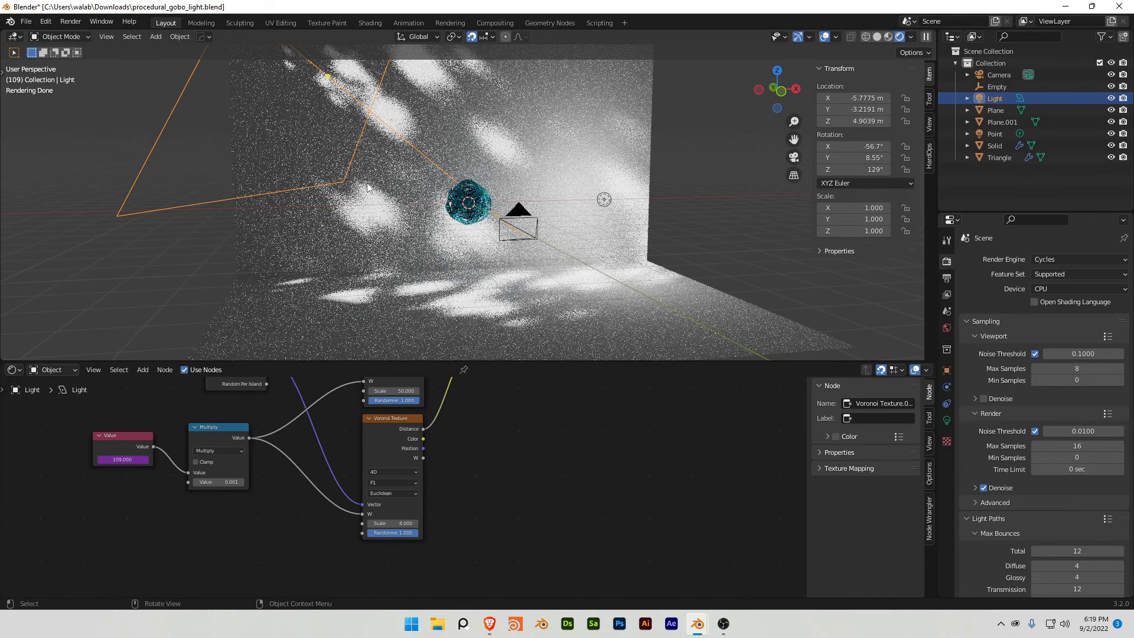
pyautogui.press('x')
pyautogui.click(555, 236)
# Step: Look over the wall and floor planes that make up the backdrop
pyautogui.moveTo(433, 258); pyautogui.dragTo(505, 233, button='middle')
pyautogui.scroll(3, 414, 236)
pyautogui.click(352, 233)
pyautogui.scroll(-2, 499, 256)
pyautogui.click(499, 256)
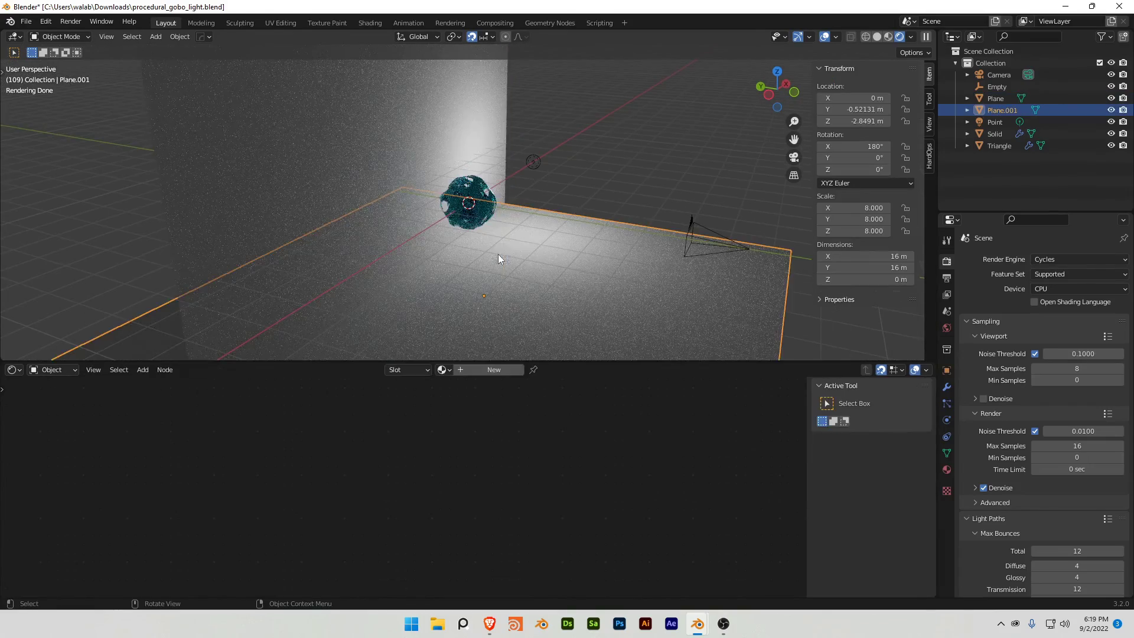
# Step: Review the ball's Array, Wireframe, Smooth and Subdivision modifiers and its material nodes
pyautogui.click(485, 210)
pyautogui.click(947, 387)
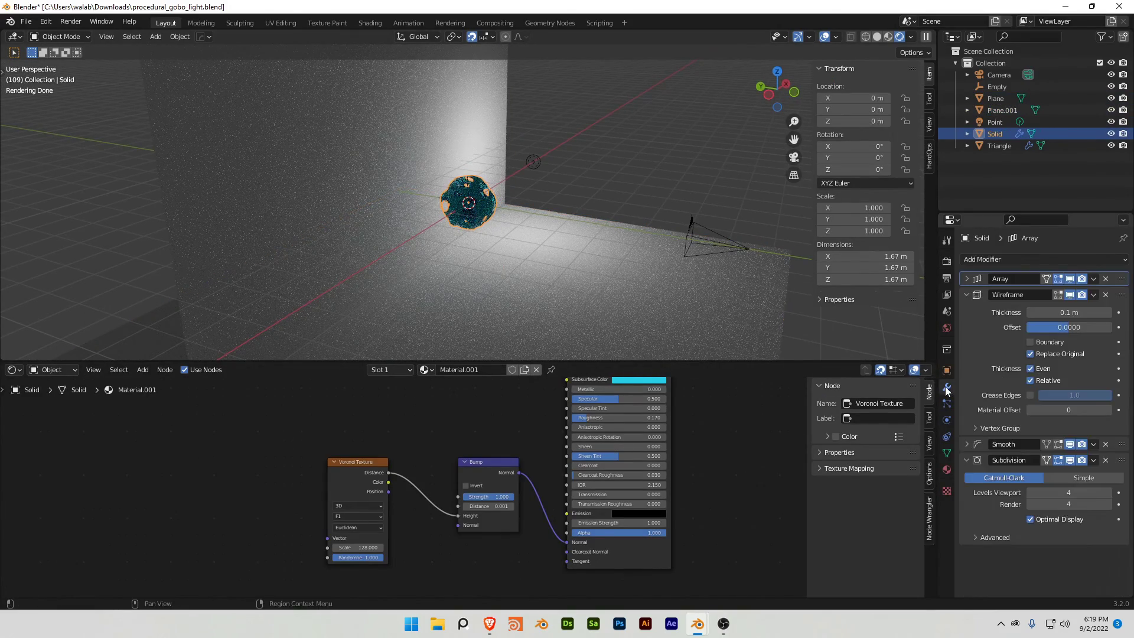
pyautogui.click(970, 283)
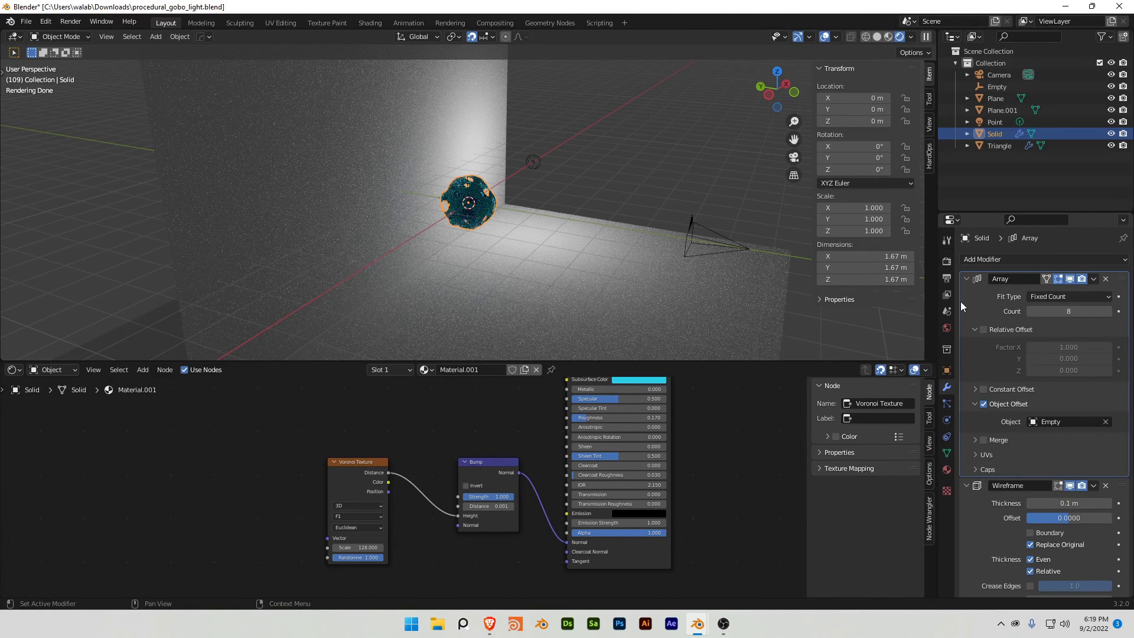
pyautogui.scroll(-3, 971, 381)
pyautogui.scroll(-3, 995, 519)
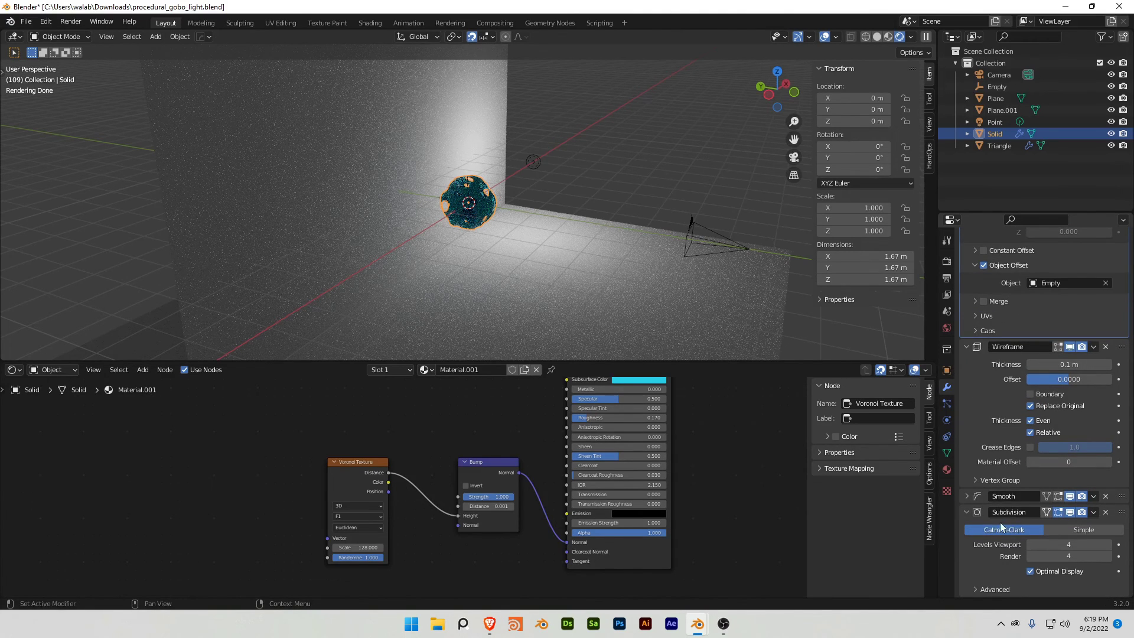
pyautogui.moveTo(505, 402); pyautogui.dragTo(515, 470, button='middle')
pyautogui.scroll(-1, 507, 448)
# Step: Add an area light and raise it 4 m along Z
pyautogui.moveTo(496, 341)
pyautogui.mouseDown(button='middle')
pyautogui.moveTo(484, 268)
pyautogui.moveTo(438, 260)
pyautogui.mouseUp(button='middle')
pyautogui.hotkey('shift', 'a')
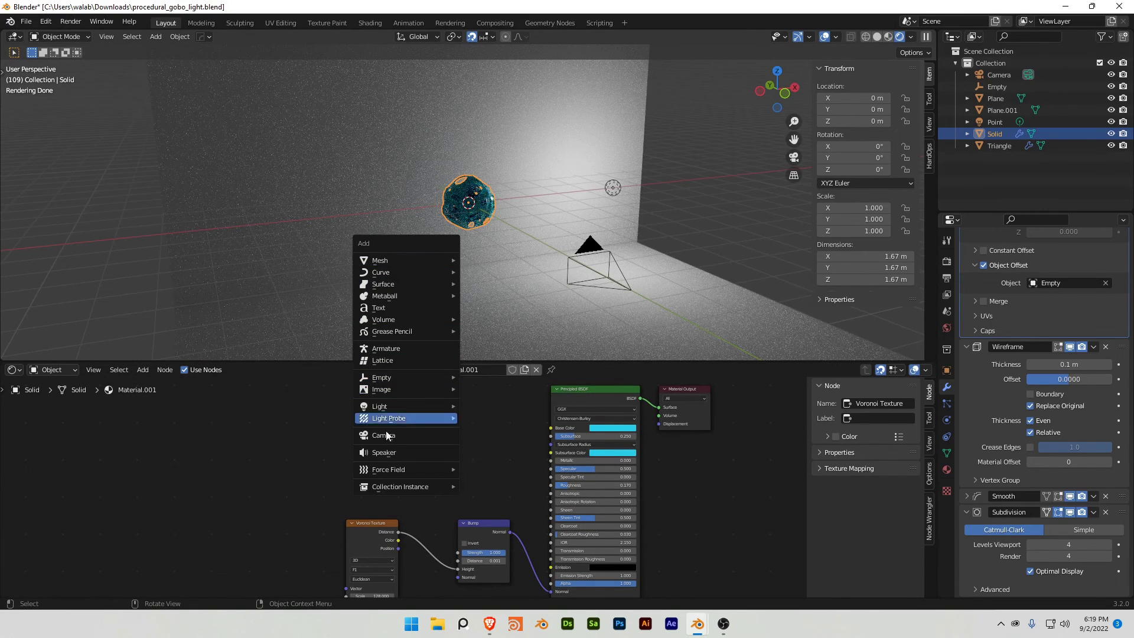
pyautogui.moveTo(413, 406)
pyautogui.click(505, 444)
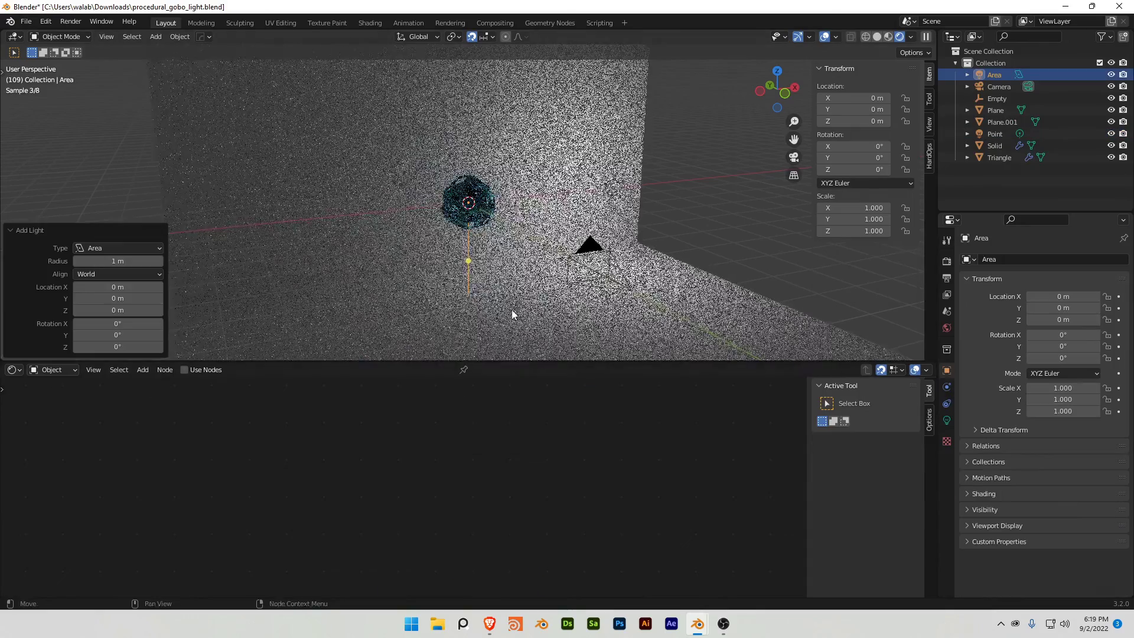
pyautogui.press('g')
pyautogui.press('z')
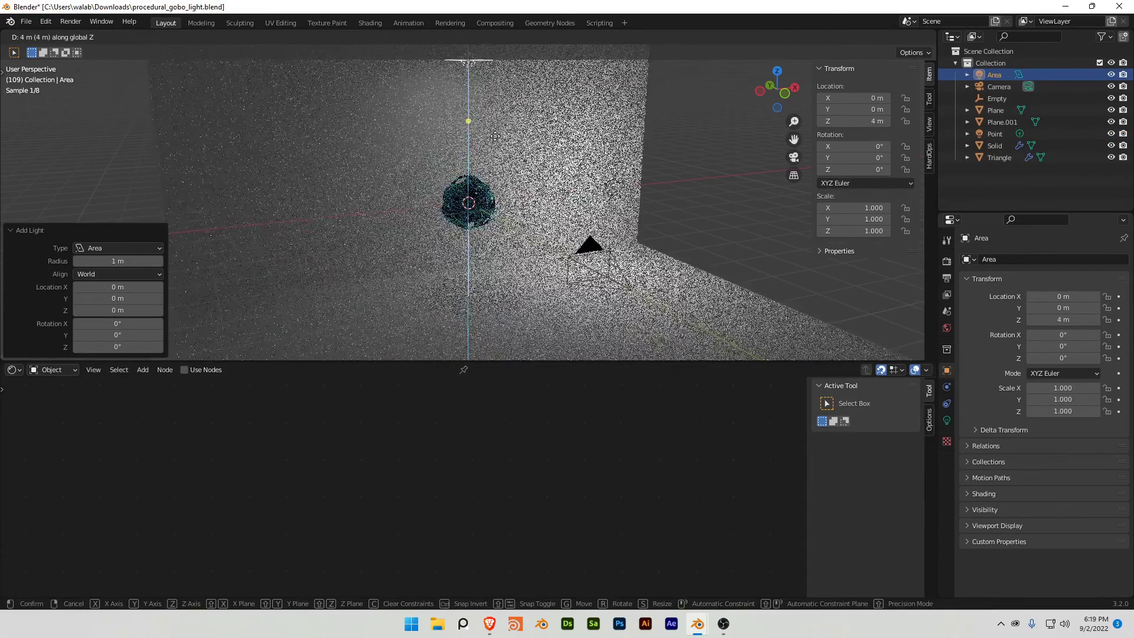
pyautogui.click(500, 165)
# Step: Move the area light -6 m along X and rotate it about -53.3° in the view to aim towards the ball
pyautogui.scroll(-2, 499, 165)
pyautogui.press('g')
pyautogui.press('x')
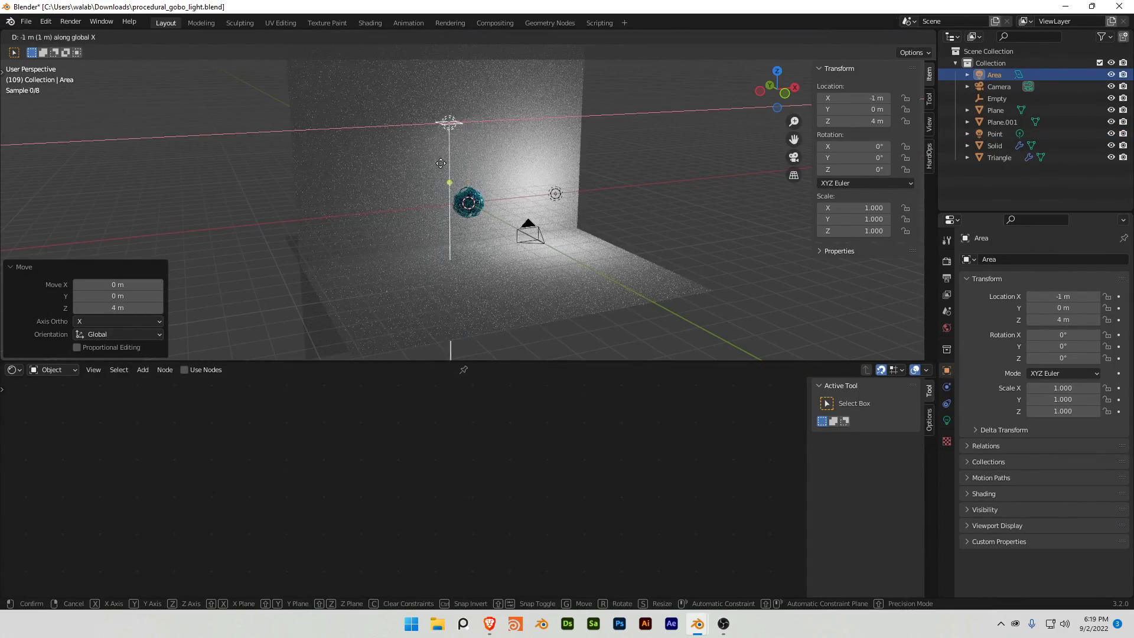
pyautogui.click(381, 173)
pyautogui.press('r')
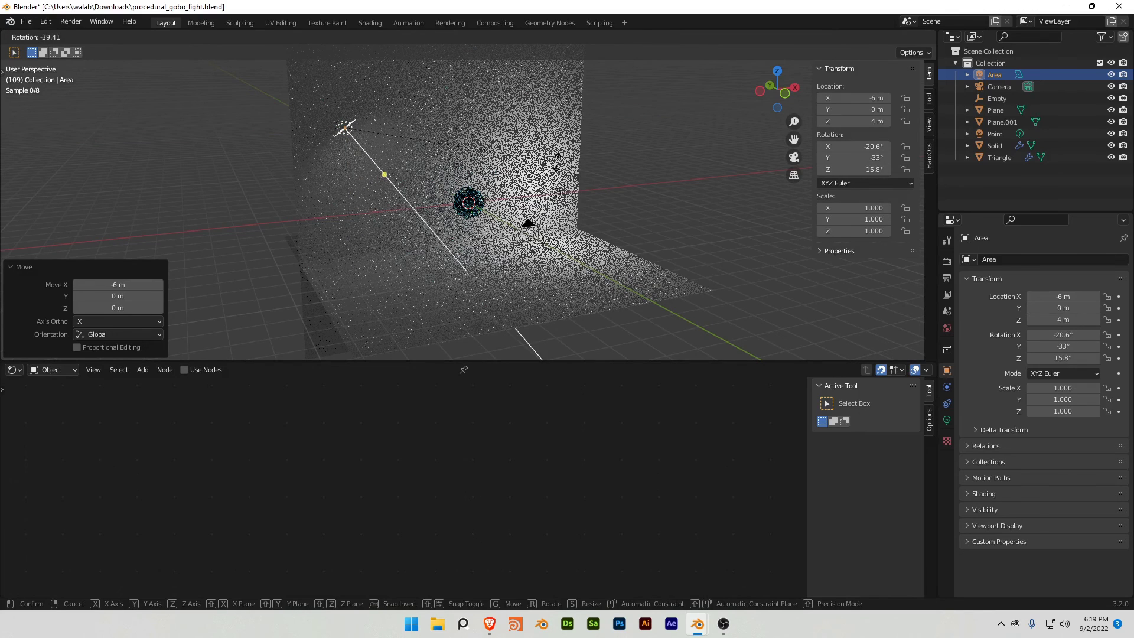
pyautogui.click(530, 146)
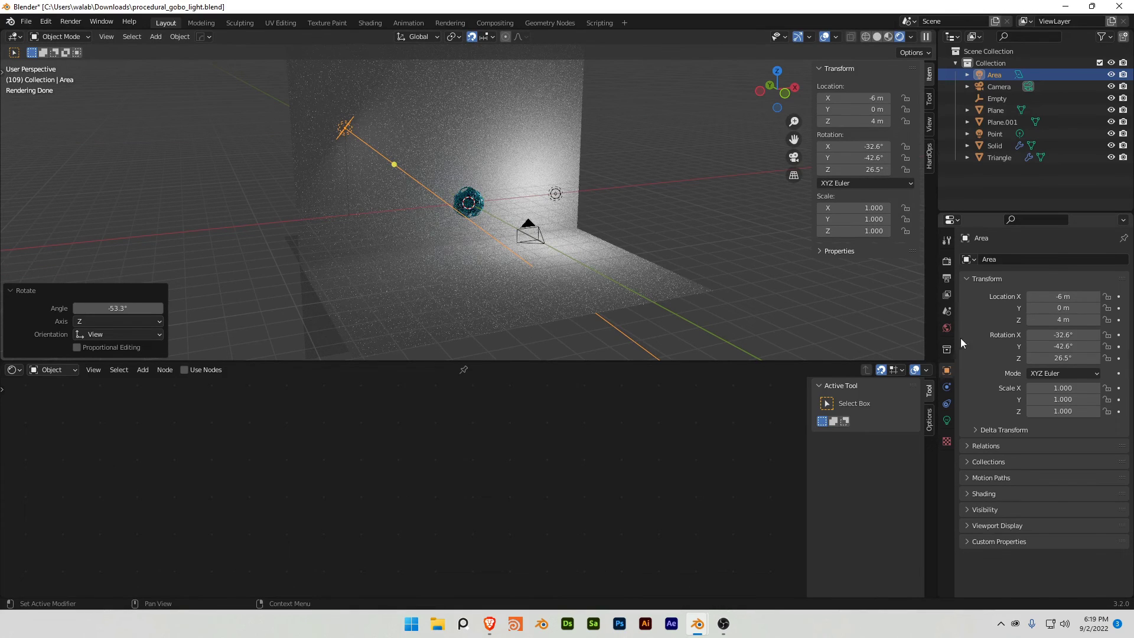
# Step: Set the area light's power to 1500 W and its beam spread to 5°
pyautogui.click(947, 420)
pyautogui.click(1072, 339)
pyautogui.write('1500')
pyautogui.press('Return')
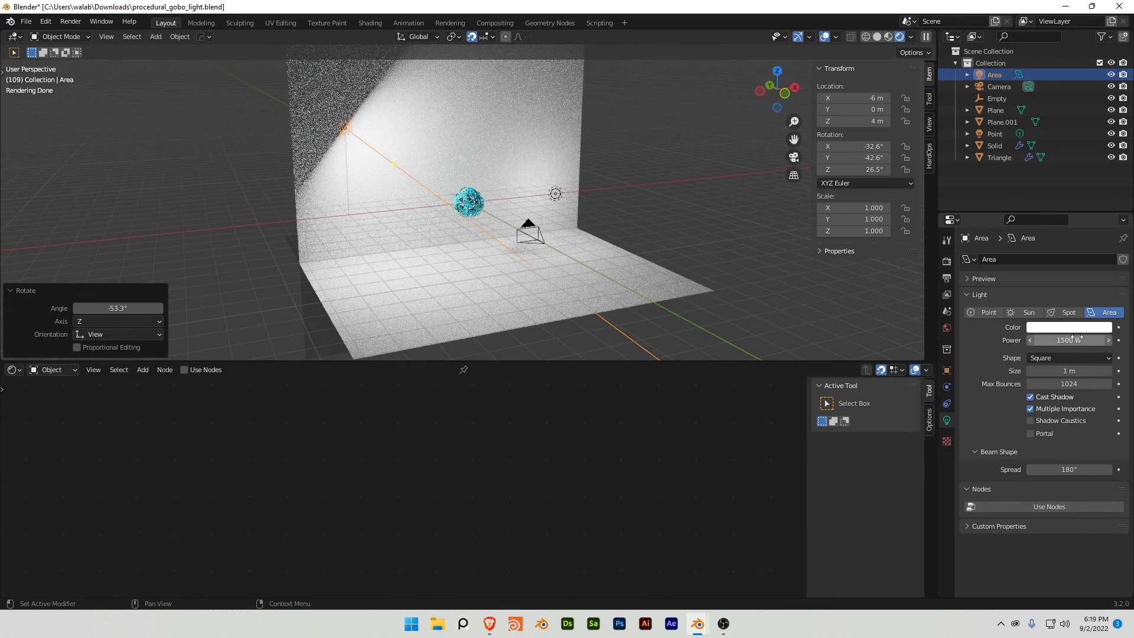
pyautogui.click(1069, 470)
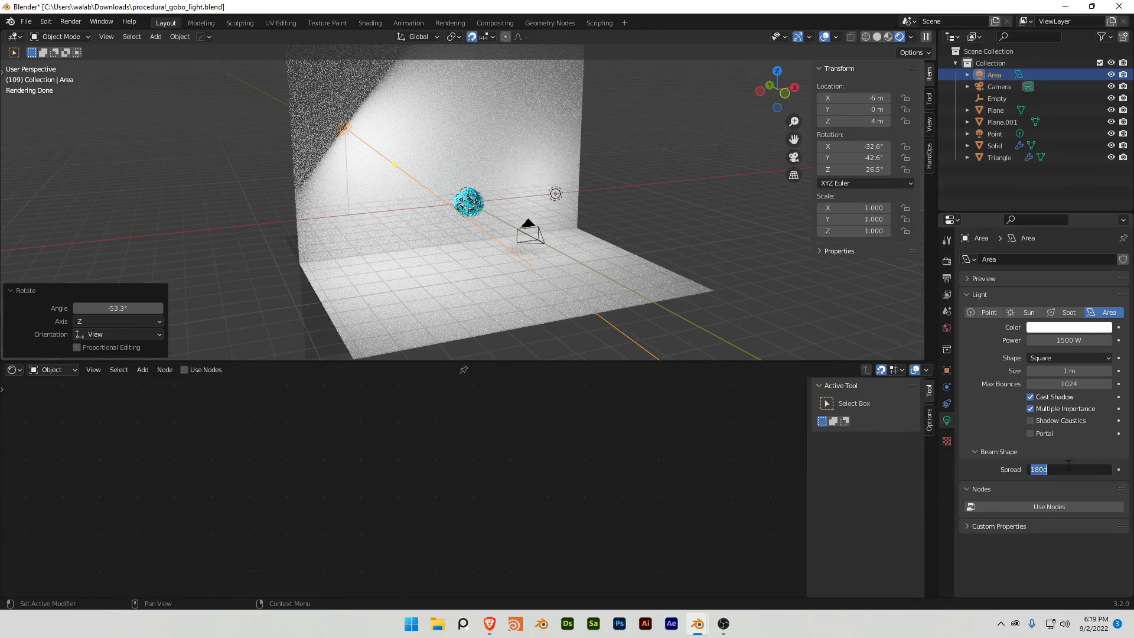
pyautogui.write('5')
pyautogui.press('Return')
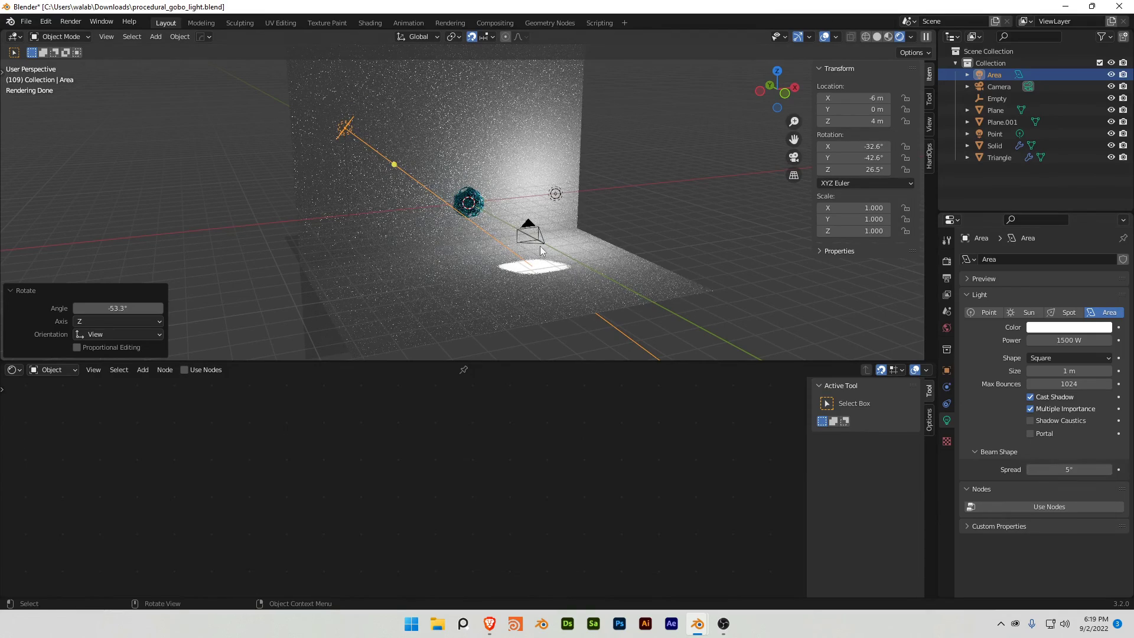
pyautogui.moveTo(521, 253)
pyautogui.mouseDown(button='middle')
pyautogui.moveTo(548, 282)
pyautogui.moveTo(551, 249)
pyautogui.moveTo(499, 254)
pyautogui.mouseUp(button='middle')
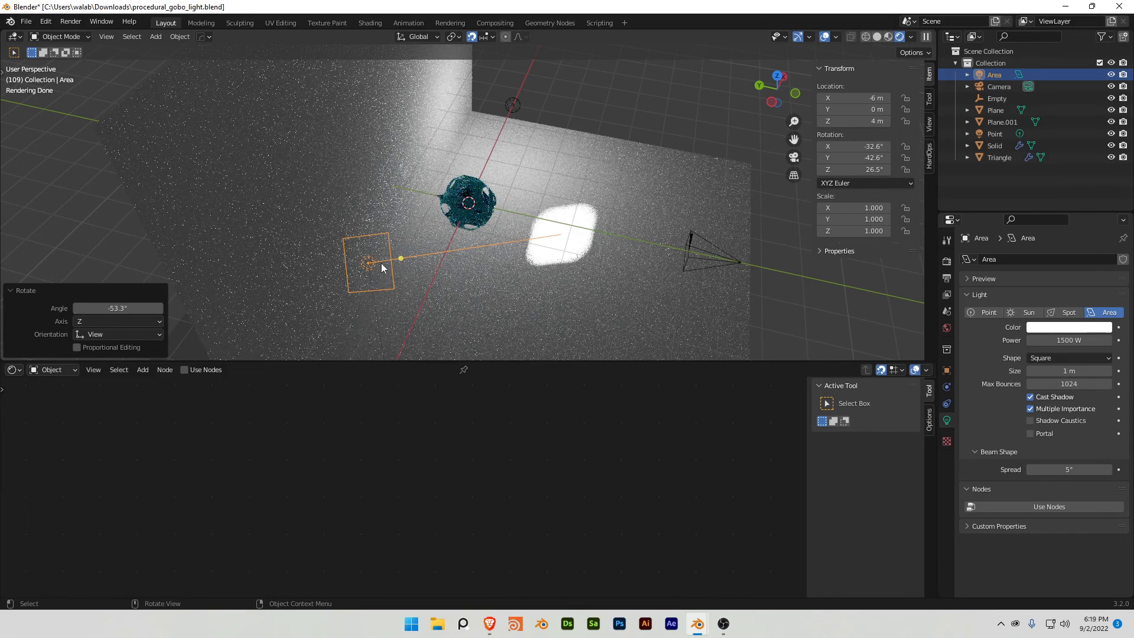
# Step: Enable nodes for the area light and place a Geometry node well ahead of the Emission node
pyautogui.click(185, 370)
pyautogui.moveTo(470, 458); pyautogui.dragTo(443, 491, button='middle')
pyautogui.hotkey('shift', 'a')
pyautogui.click(400, 457)
pyautogui.write('geo')
pyautogui.press('Return')
pyautogui.click(279, 477)
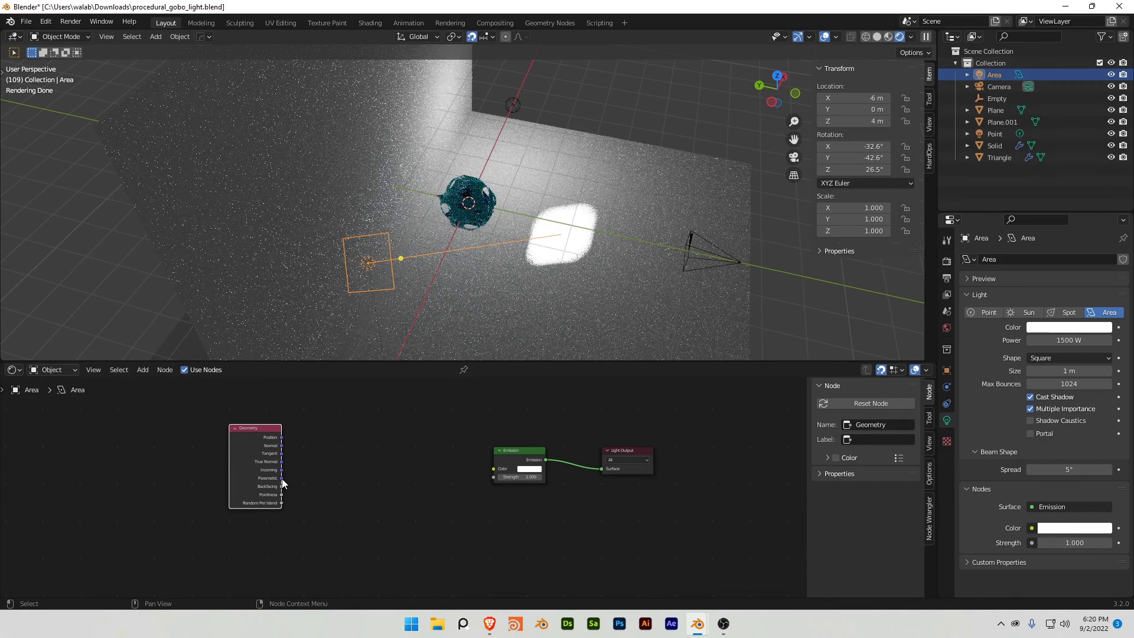
pyautogui.press('g')
pyautogui.click(205, 442)
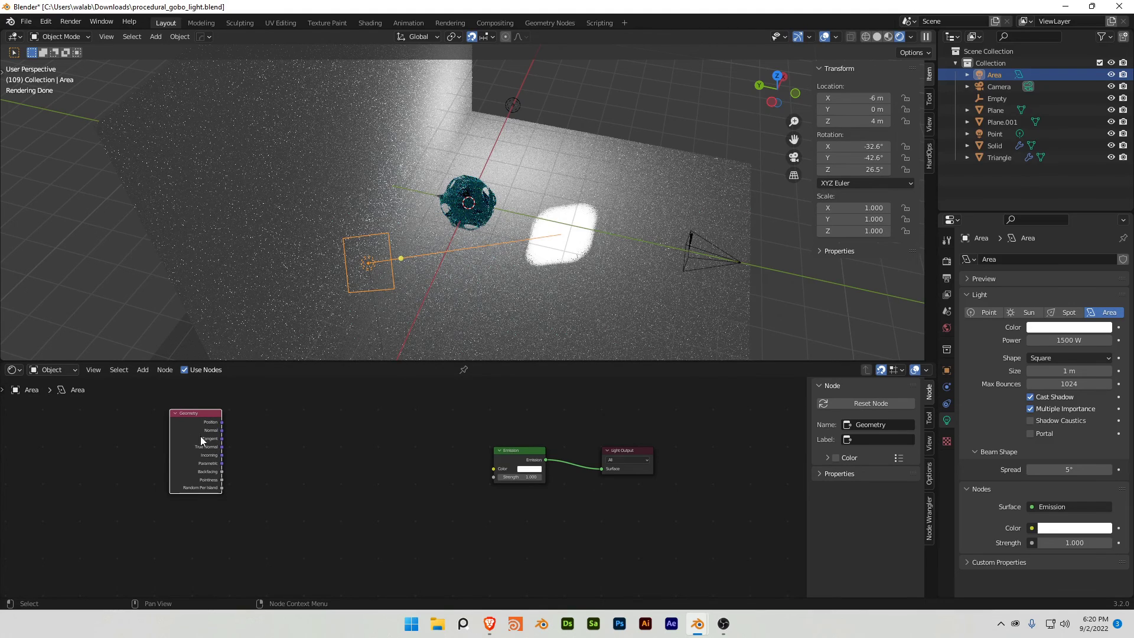
pyautogui.hotkey('shift', 'a')
pyautogui.click(252, 417)
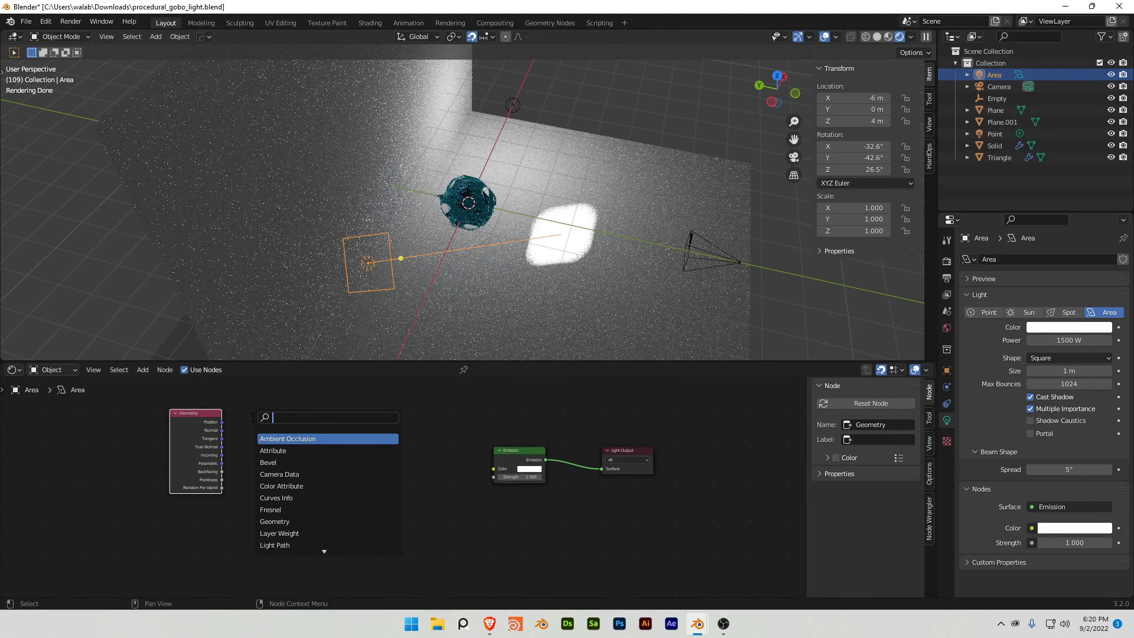
pyautogui.write('vo')
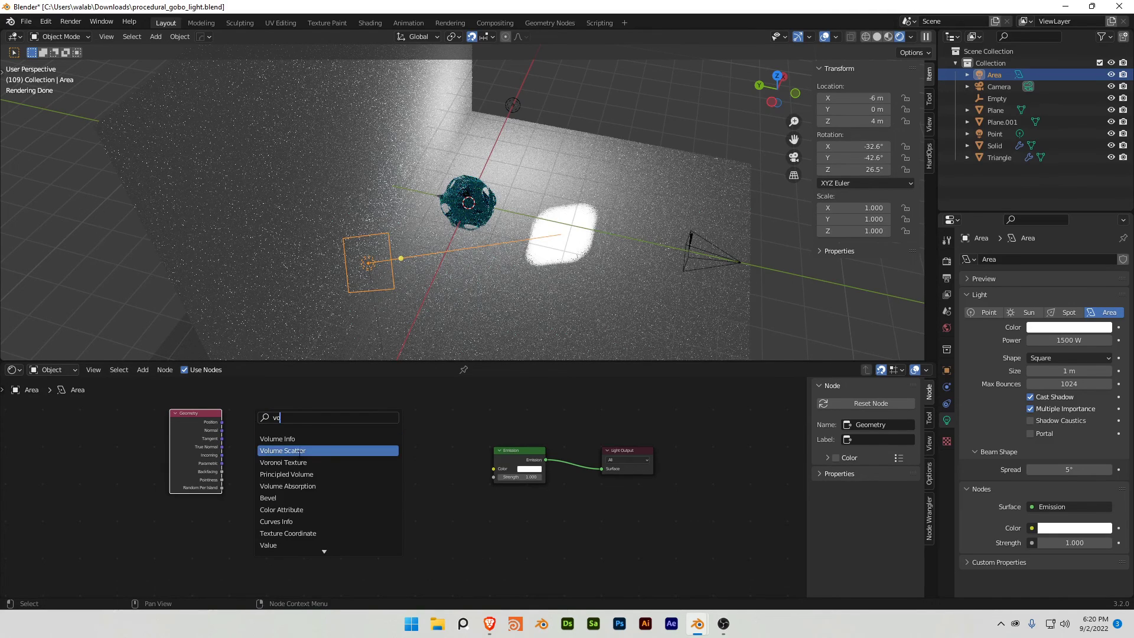
pyautogui.press('Return')
pyautogui.press('Escape')
# Step: Add a Voronoi Texture node between the Geometry and Emission nodes
pyautogui.hotkey('shift', 'a')
pyautogui.click(299, 455)
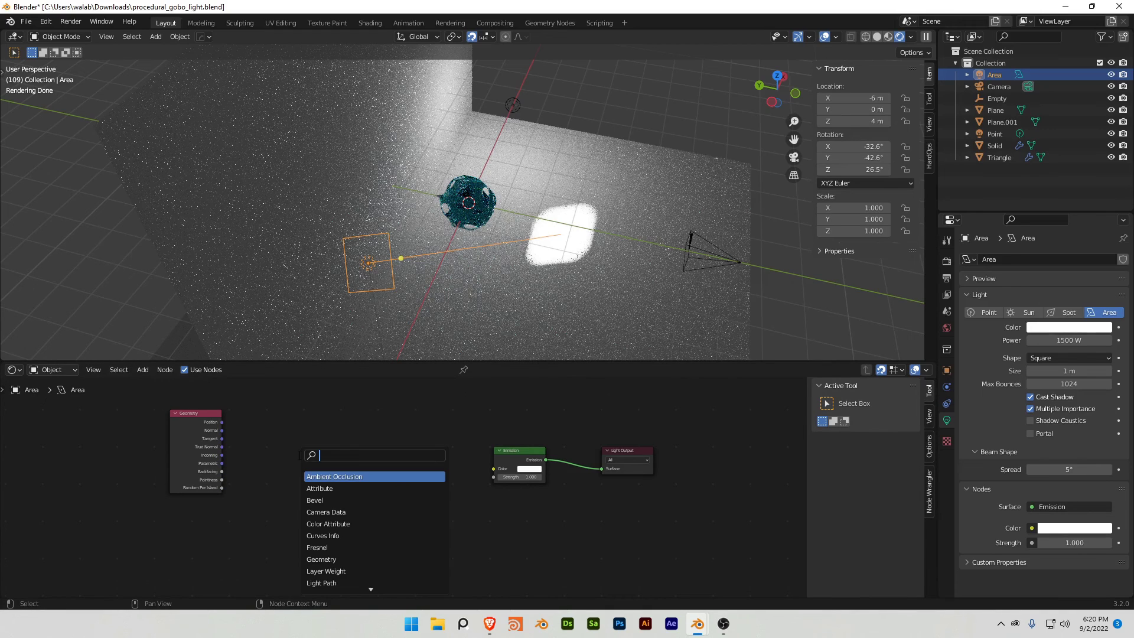
pyautogui.write('voi')
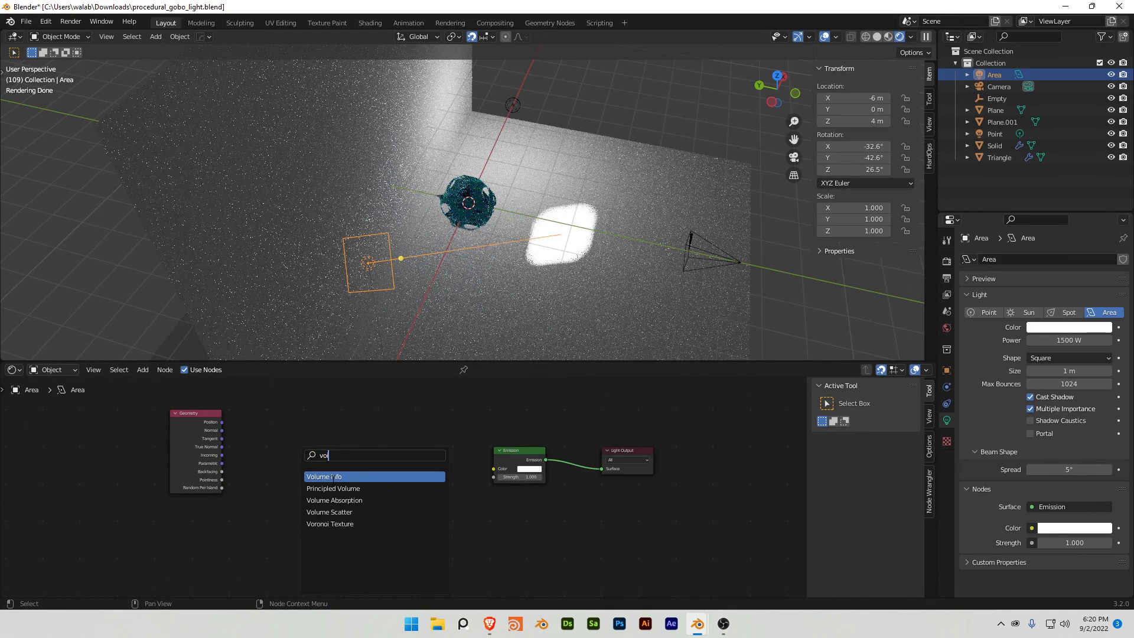
pyautogui.press('Down')
pyautogui.press('Down')
pyautogui.press('Down')
pyautogui.press('Down')
pyautogui.press('Return')
pyautogui.click(336, 436)
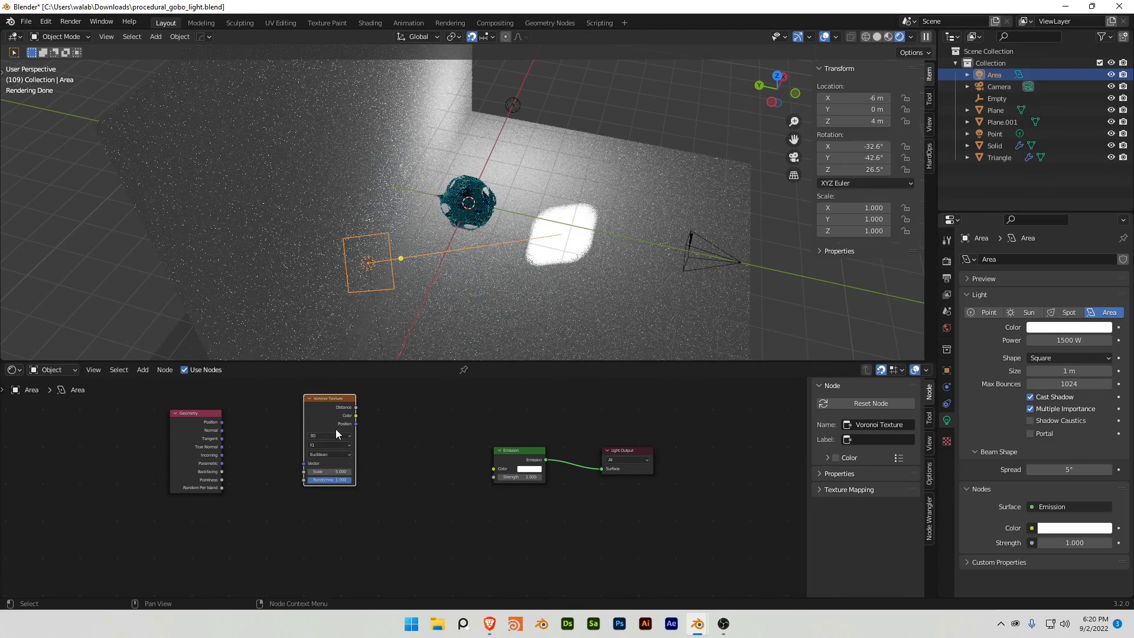
# Step: Set the Voronoi Texture to 4D and link the Geometry node's Parametric output to its Vector input
pyautogui.click(335, 435)
pyautogui.click(331, 468)
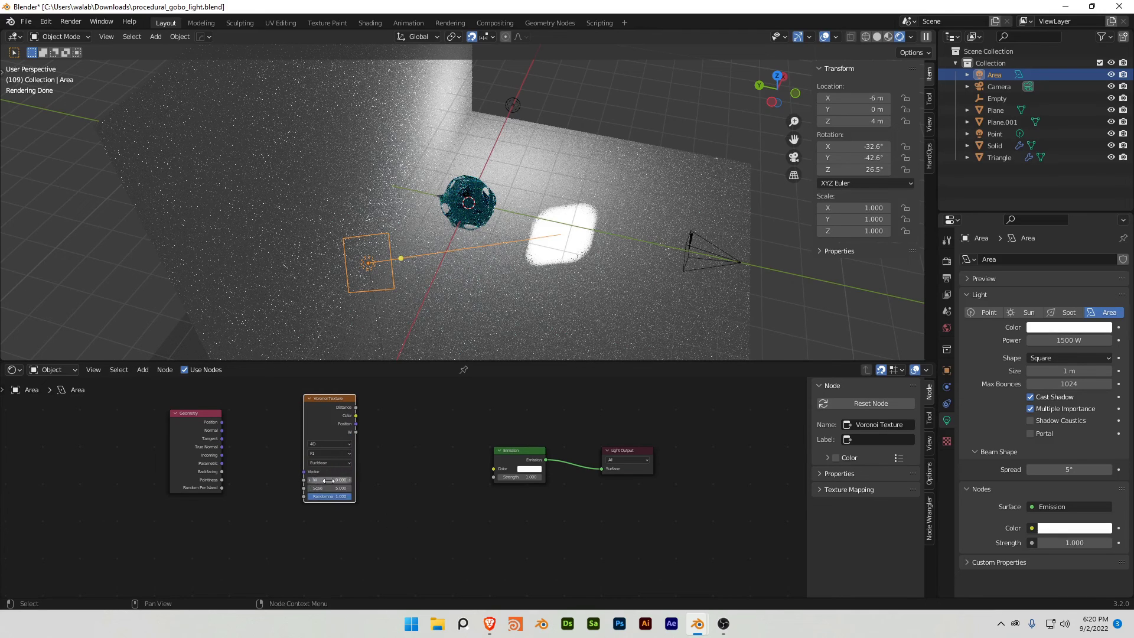
pyautogui.moveTo(331, 480); pyautogui.dragTo(360, 479)
pyautogui.rightClick(361, 480)
pyautogui.moveTo(222, 463); pyautogui.dragTo(306, 471)
# Step: Duplicate the Voronoi Texture with its Parametric link kept, place the copy below the original and align the two nodes
pyautogui.click(319, 410)
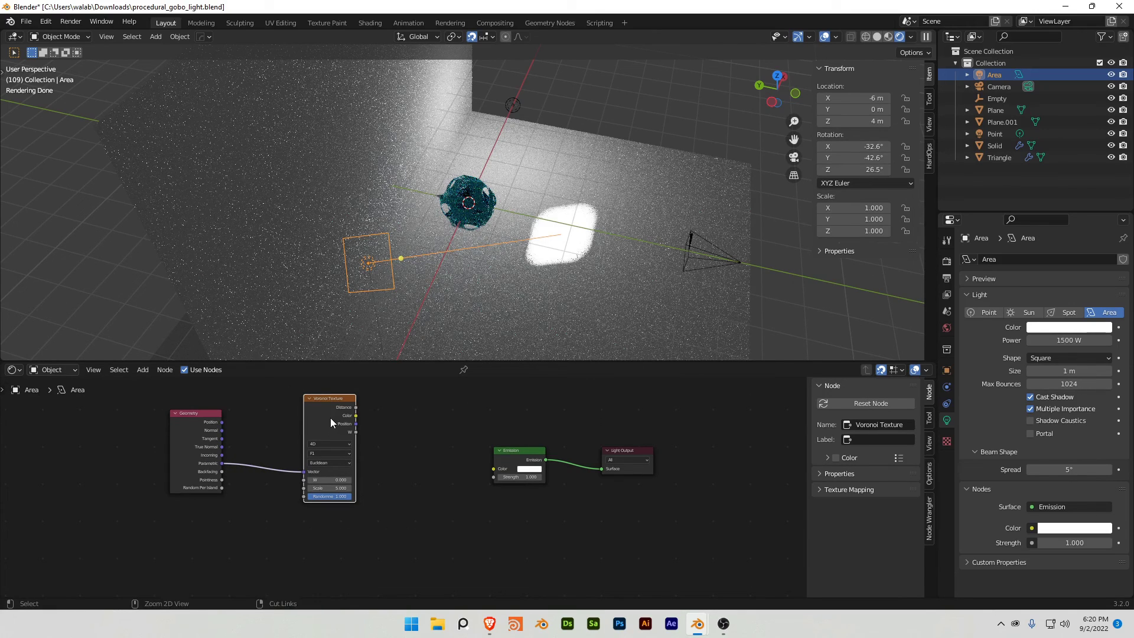
pyautogui.hotkey('shift', 'd')
pyautogui.click(325, 524)
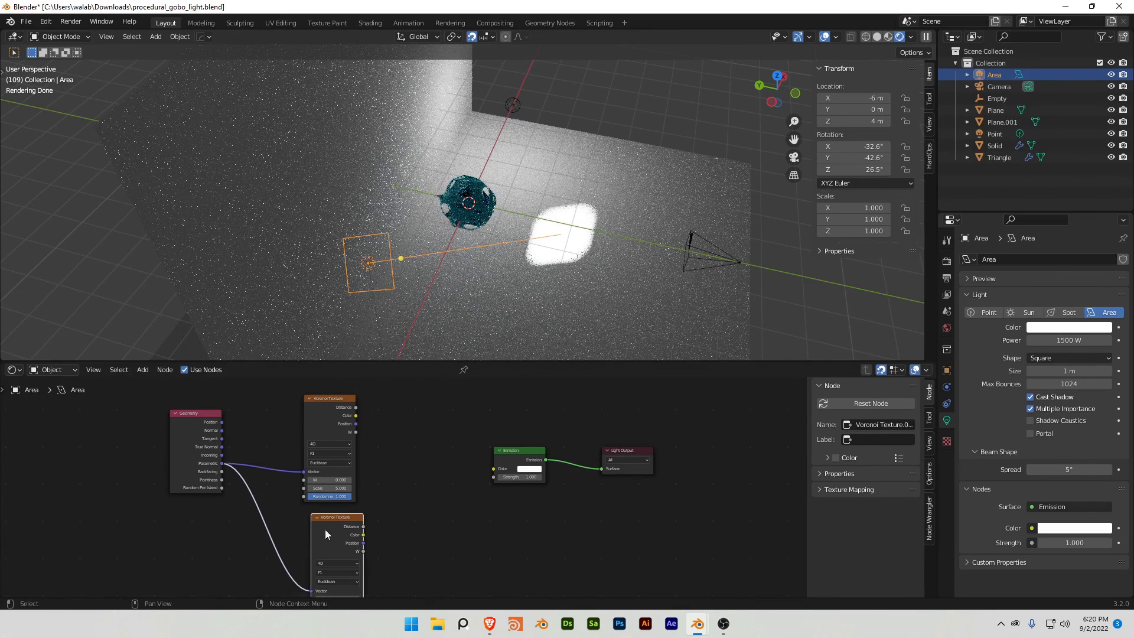
pyautogui.moveTo(325, 524); pyautogui.dragTo(309, 476, button='middle')
pyautogui.click(179, 495)
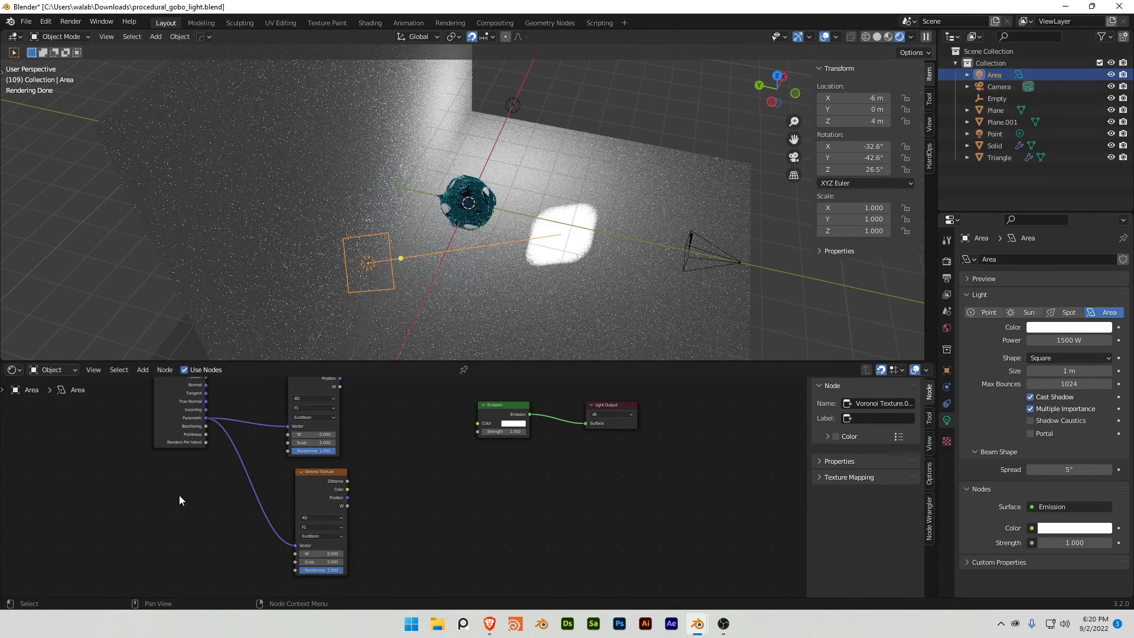
pyautogui.hotkey('shift', 'a')
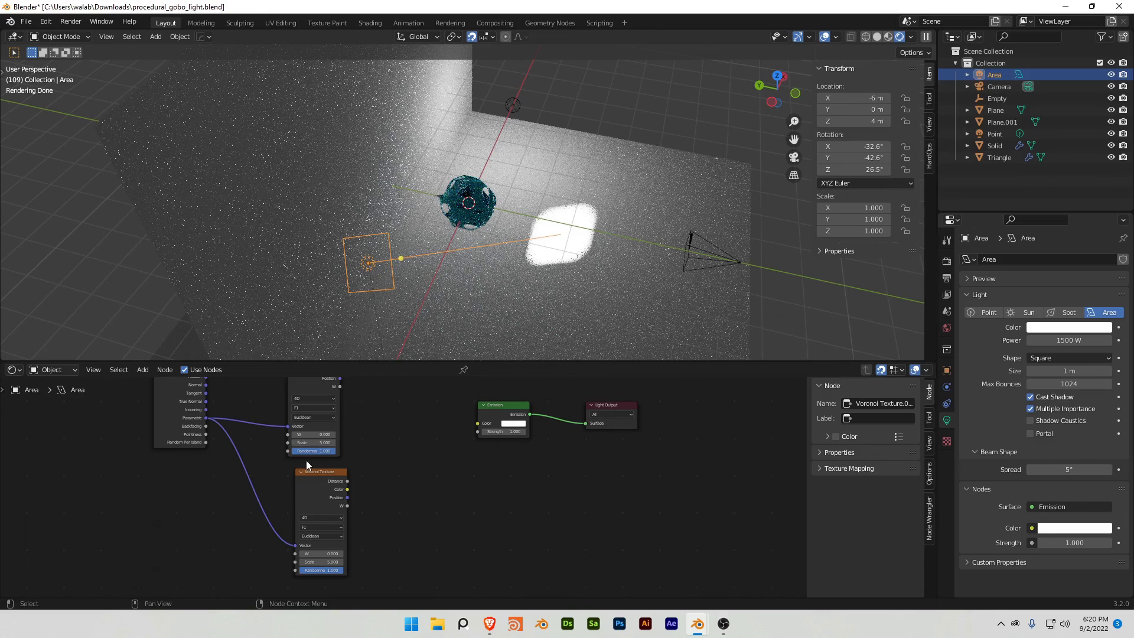
pyautogui.moveTo(317, 462); pyautogui.dragTo(324, 473, button='middle')
pyautogui.moveTo(269, 409); pyautogui.dragTo(276, 408)
# Step: Set the scale of the upper Voronoi Texture to 50 and of the lower one to 8
pyautogui.click(289, 486)
pyautogui.write('50')
pyautogui.press('Return')
pyautogui.moveTo(357, 448); pyautogui.dragTo(373, 406, button='middle')
pyautogui.click(297, 565)
pyautogui.write('8')
pyautogui.press('Return')
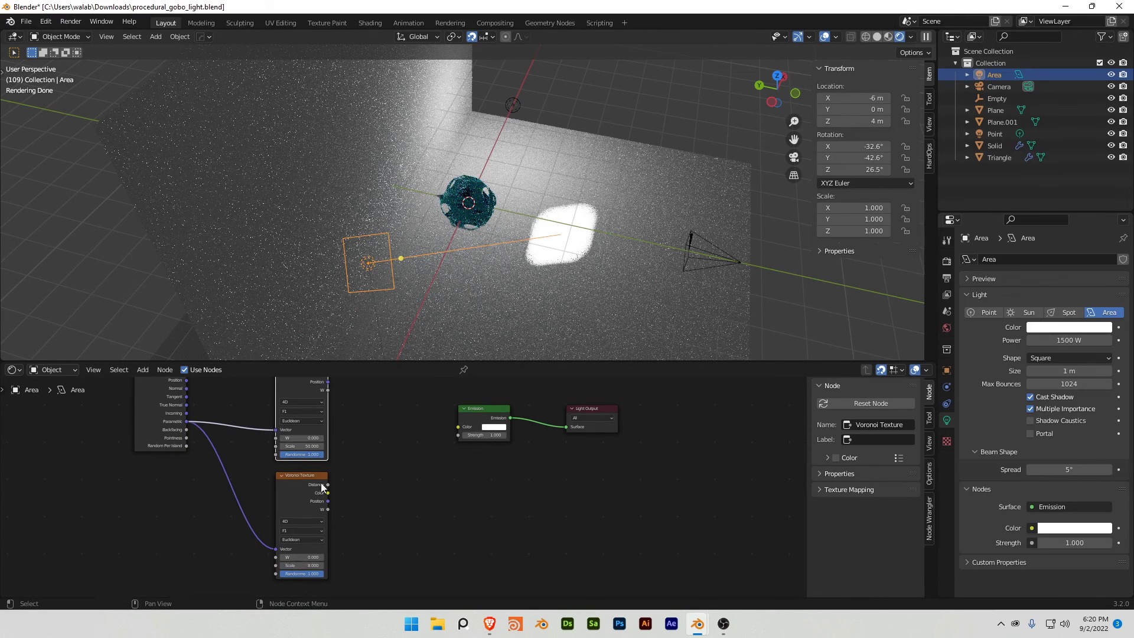
# Step: Move the Emission and Light Output nodes away from the textures and add a Mix node between them, set to Linear Light
pyautogui.moveTo(481, 464); pyautogui.dragTo(489, 499, button='middle')
pyautogui.moveTo(490, 537); pyautogui.dragTo(599, 433)
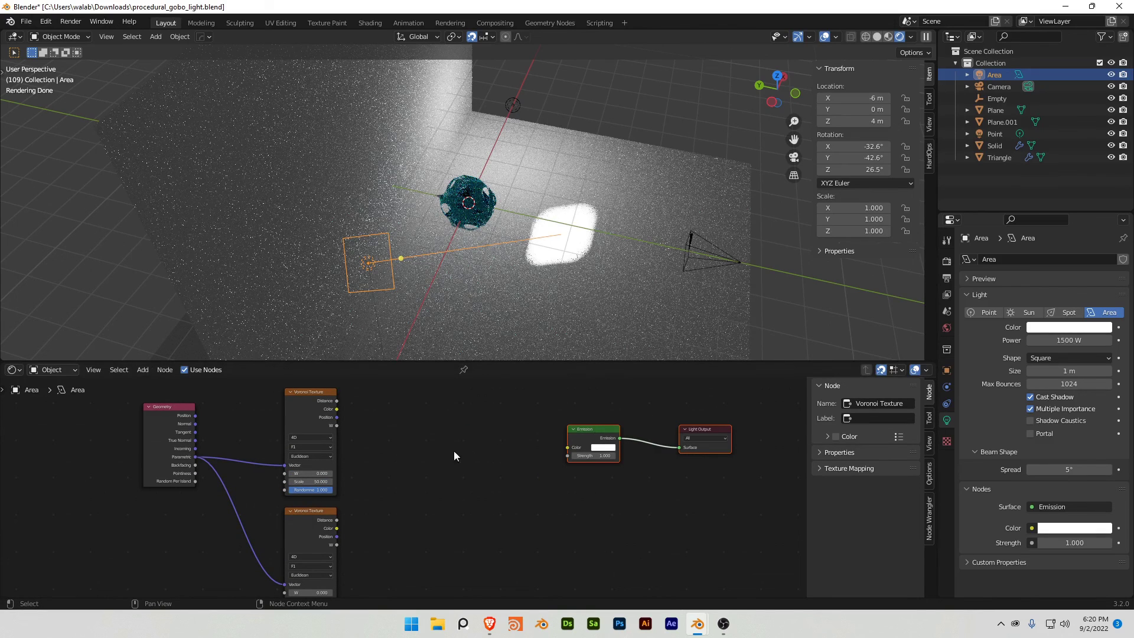
pyautogui.hotkey('shift', 'a')
pyautogui.click(372, 443)
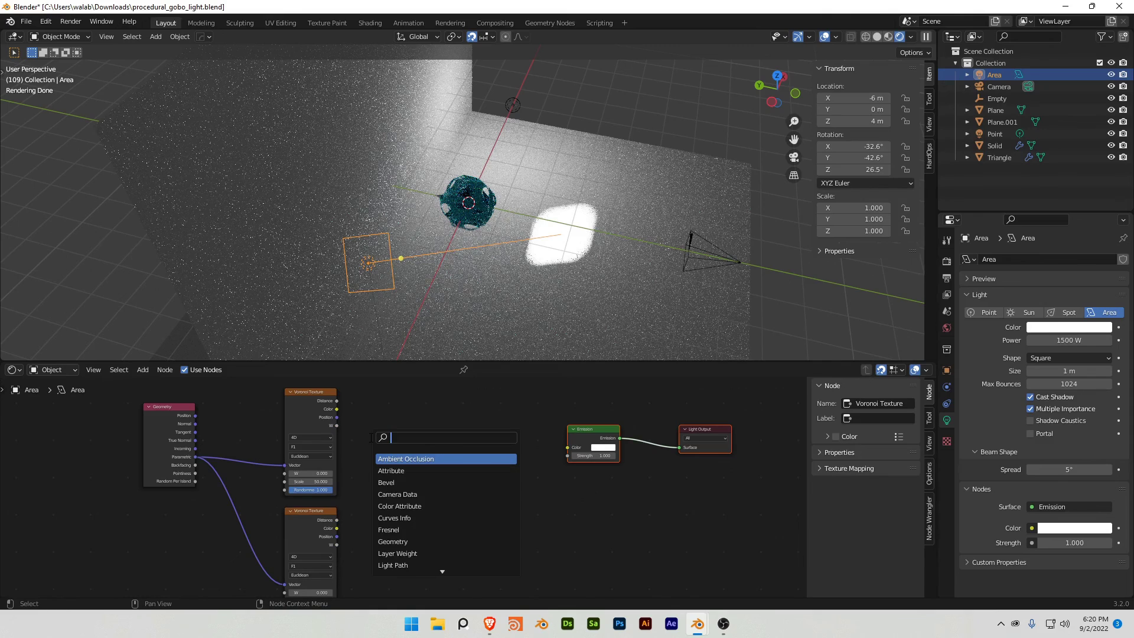
pyautogui.write('mix')
pyautogui.press('Return')
pyautogui.click(427, 442)
pyautogui.click(427, 442)
pyautogui.click(421, 340)
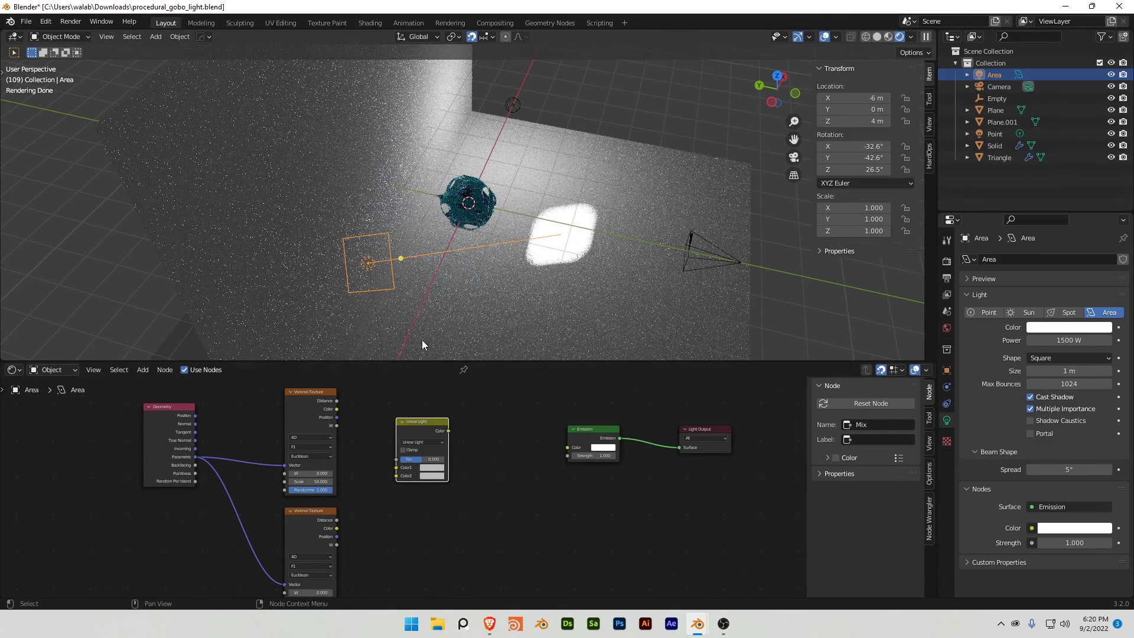
# Step: Link the upper Voronoi Distance to Color2, the lower one to Color1, and the Linear Light output to the Emission color
pyautogui.moveTo(336, 401); pyautogui.dragTo(397, 476)
pyautogui.click(324, 527)
pyautogui.moveTo(336, 522); pyautogui.dragTo(397, 473)
pyautogui.moveTo(448, 431); pyautogui.dragTo(568, 448)
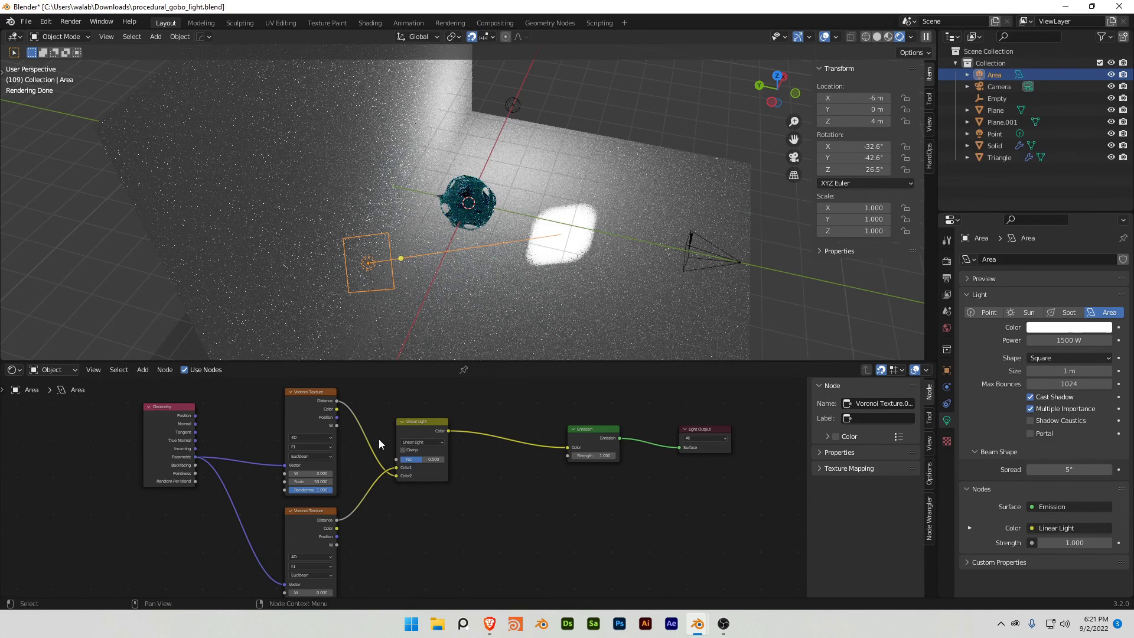
# Step: Set the Linear Light node's factor to e/16
pyautogui.click(426, 459)
pyautogui.press('Return')
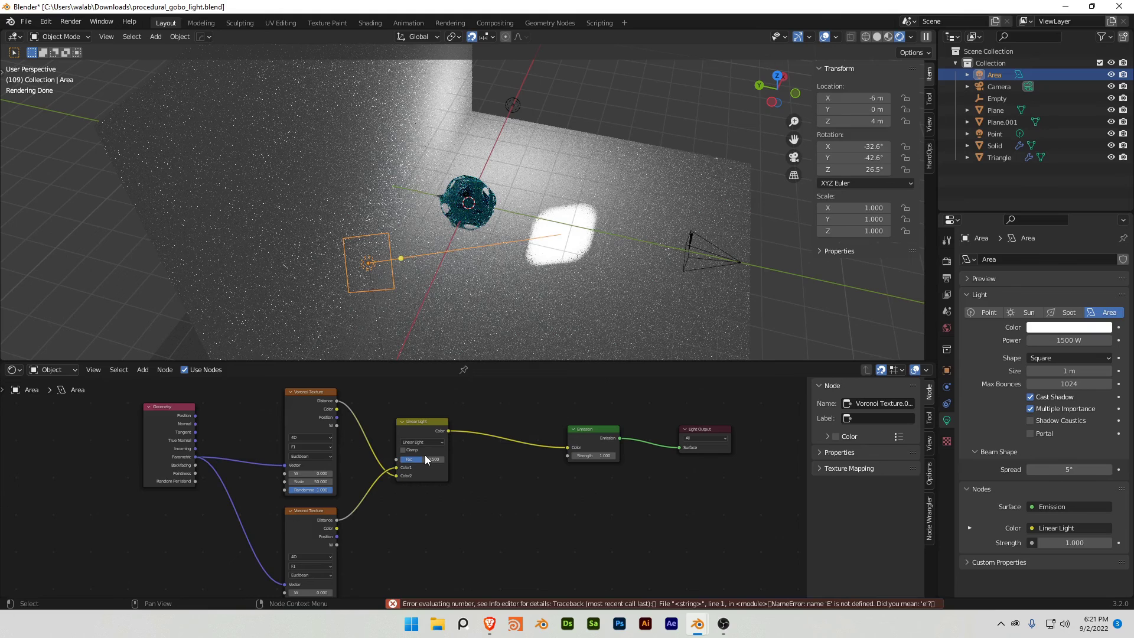
pyautogui.click(425, 460)
pyautogui.write('e/16')
pyautogui.press('Return')
# Step: Insert a Math node between Linear Light and Emission, set to Less Than with a threshold of 0.7
pyautogui.moveTo(447, 430); pyautogui.dragTo(495, 417)
pyautogui.write('mat')
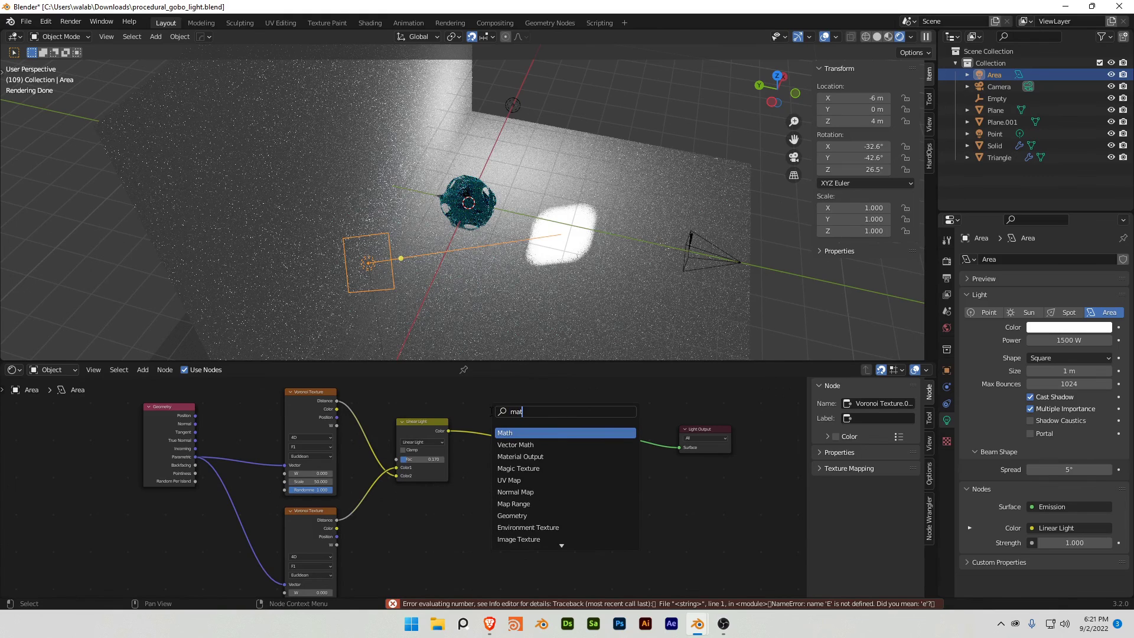
pyautogui.press('Return')
pyautogui.click(512, 449)
pyautogui.click(512, 449)
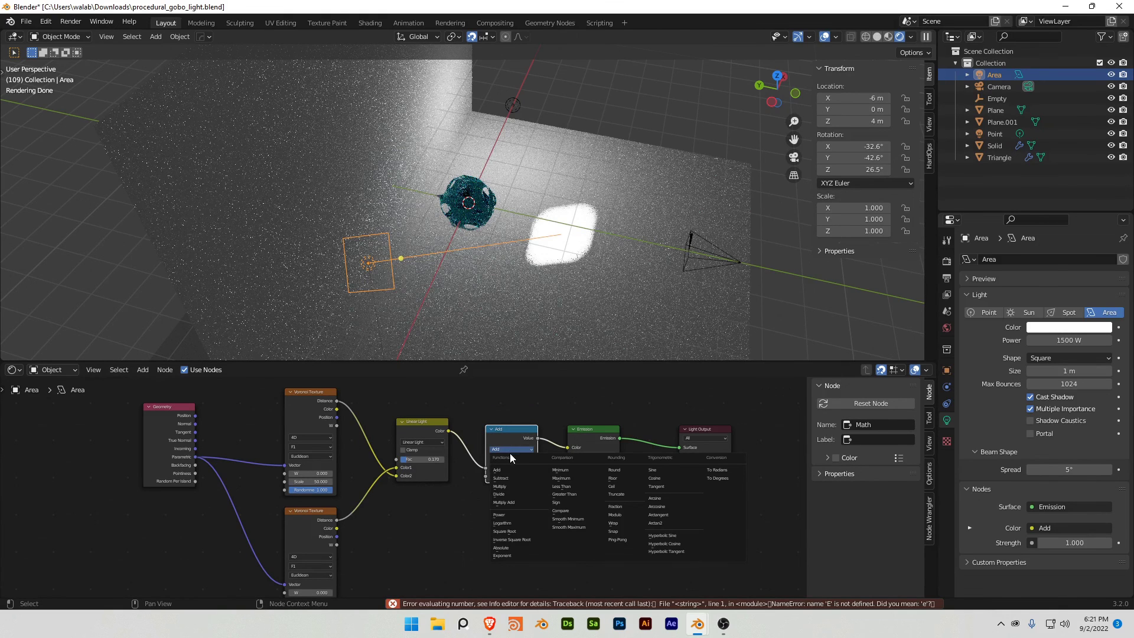
pyautogui.click(570, 487)
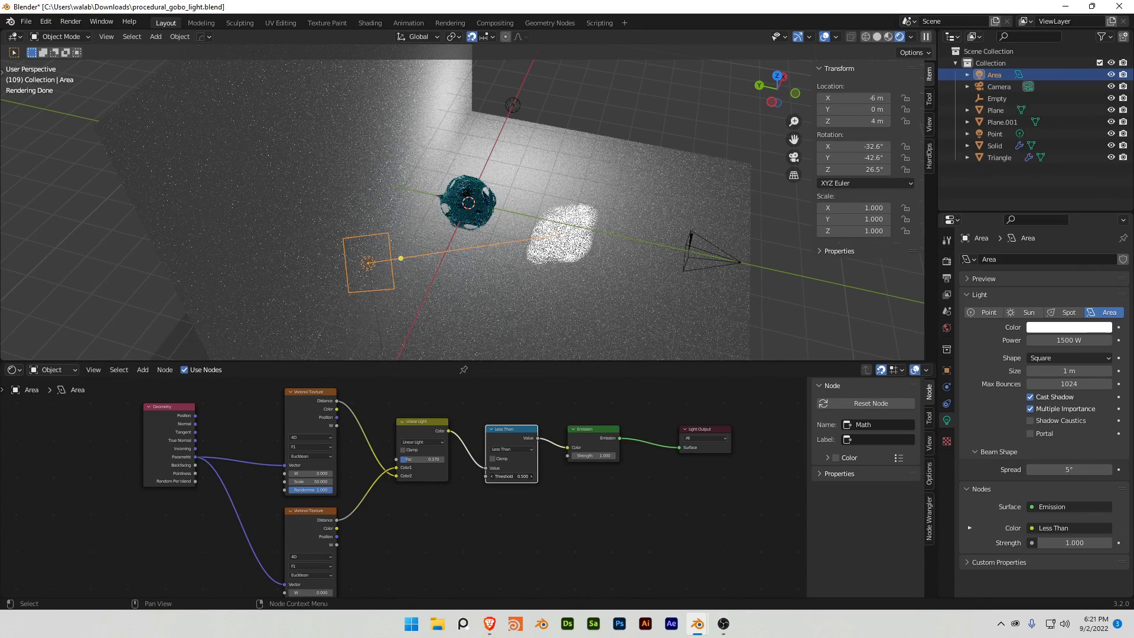
pyautogui.click(532, 476)
pyautogui.click(532, 476)
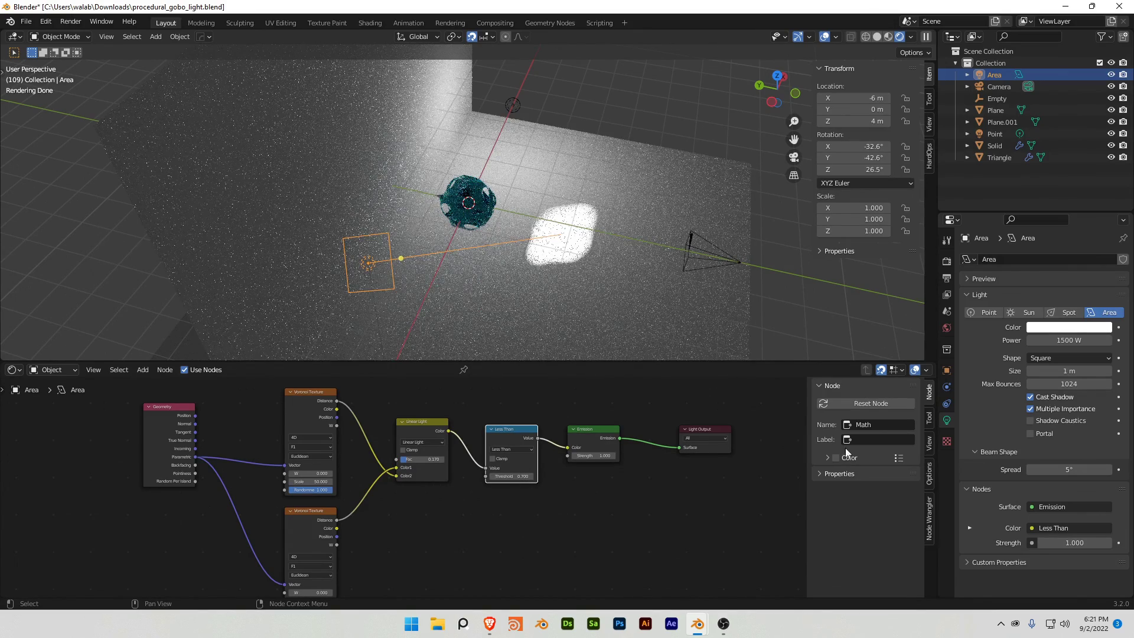
# Step: Set the area light's size to 10 m
pyautogui.click(1084, 368)
pyautogui.write('10')
pyautogui.press('Return')
# Step: Rotate the area light to about X 21°, Y -56° and Z -9° and check its pattern through the camera
pyautogui.moveTo(449, 194); pyautogui.dragTo(583, 282, button='middle')
pyautogui.press('r')
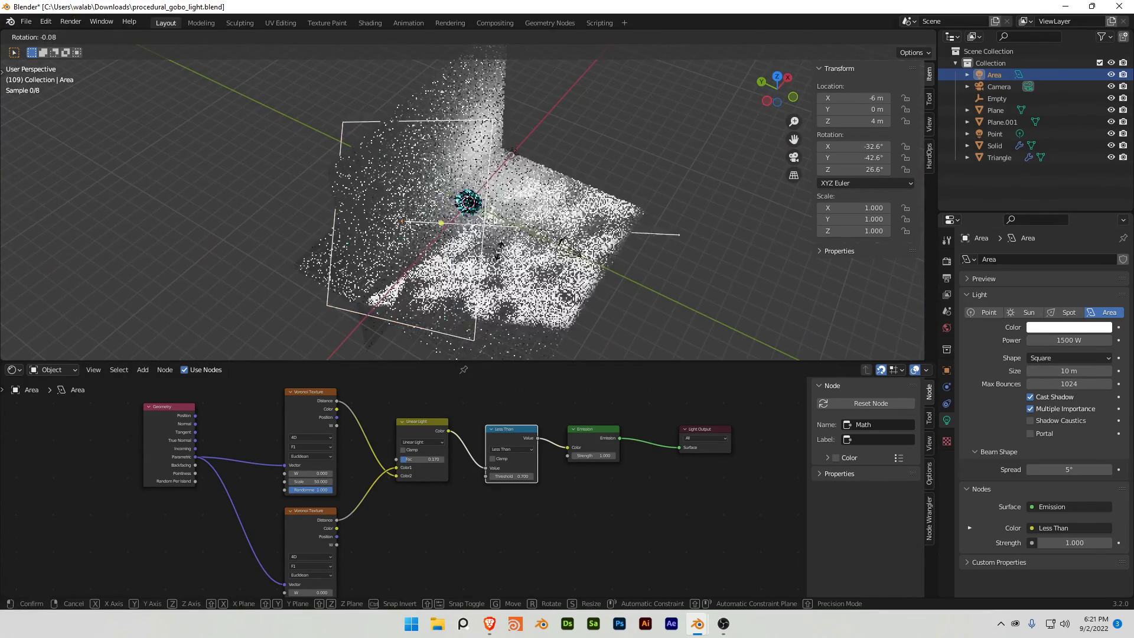
pyautogui.click(499, 235)
pyautogui.press('r')
pyautogui.press('y')
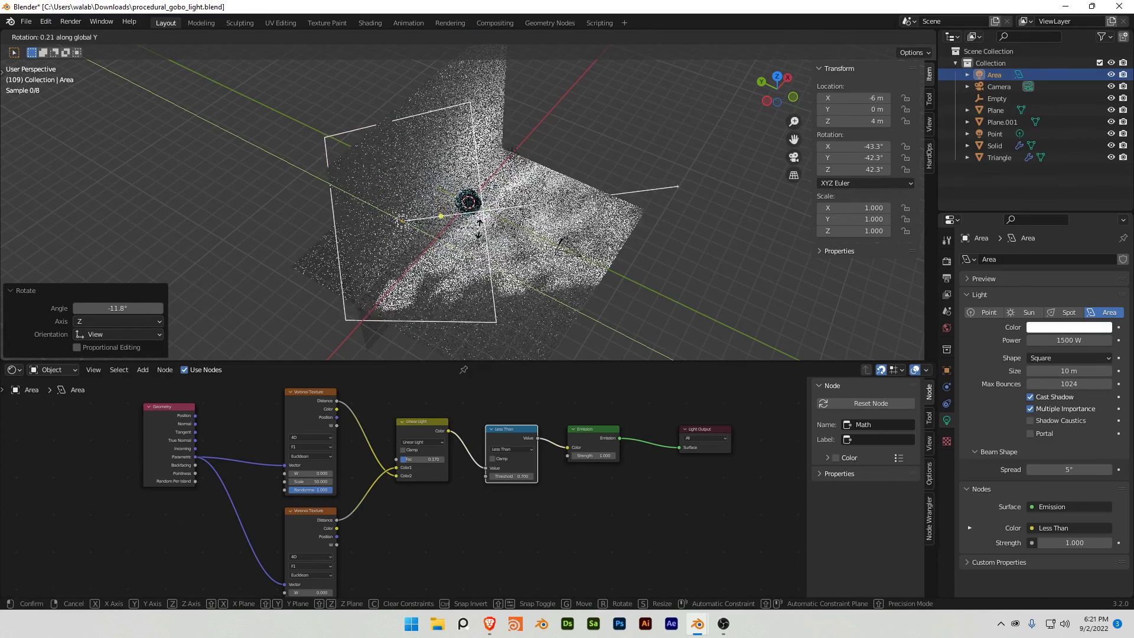
pyautogui.click(478, 221)
pyautogui.press('r')
pyautogui.press('x')
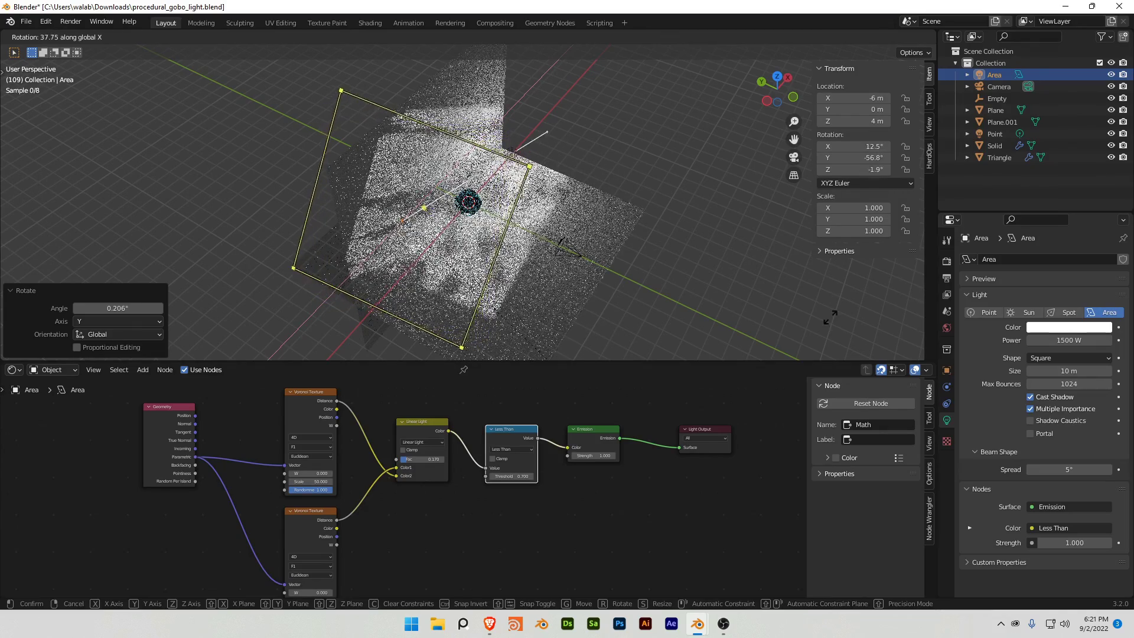
pyautogui.click(676, 250)
pyautogui.press('`')
pyautogui.click(620, 289)
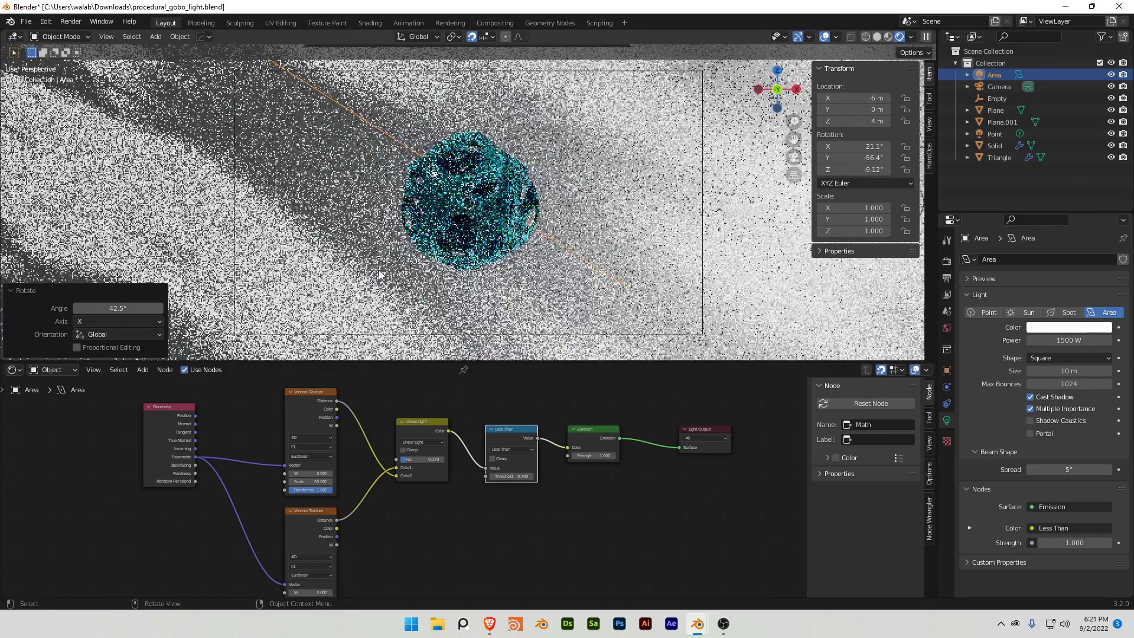
pyautogui.moveTo(380, 276); pyautogui.dragTo(460, 269, button='middle')
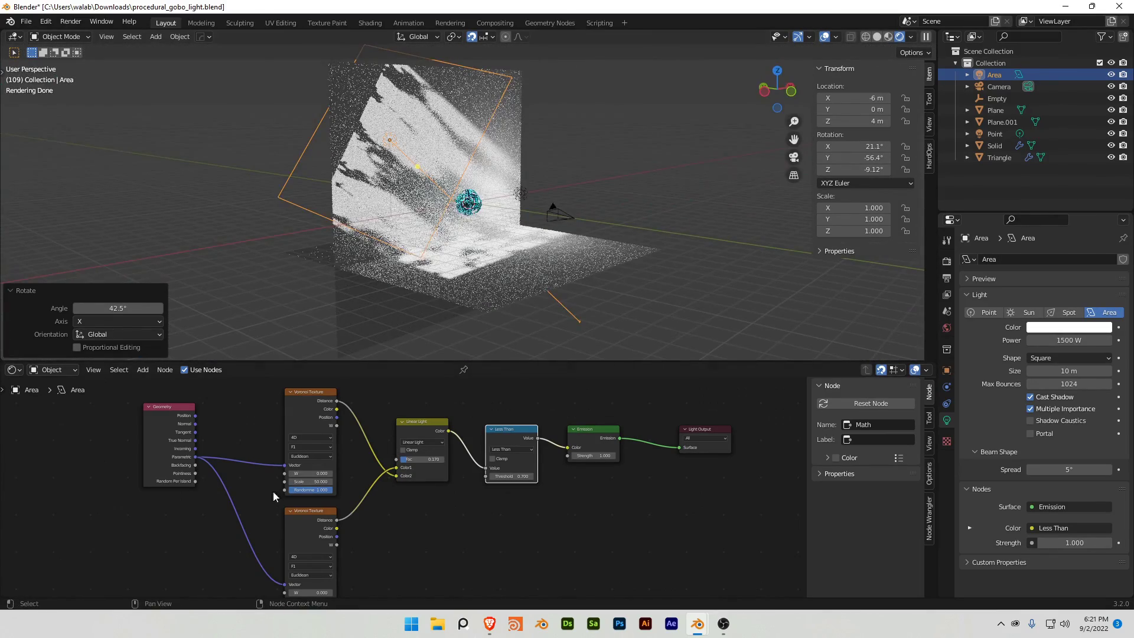
# Step: Add a Value node below the Geometry node and drive it with the expression #frame
pyautogui.moveTo(243, 512); pyautogui.dragTo(329, 480, button='middle')
pyautogui.hotkey('shift', 'a')
pyautogui.moveTo(310, 467)
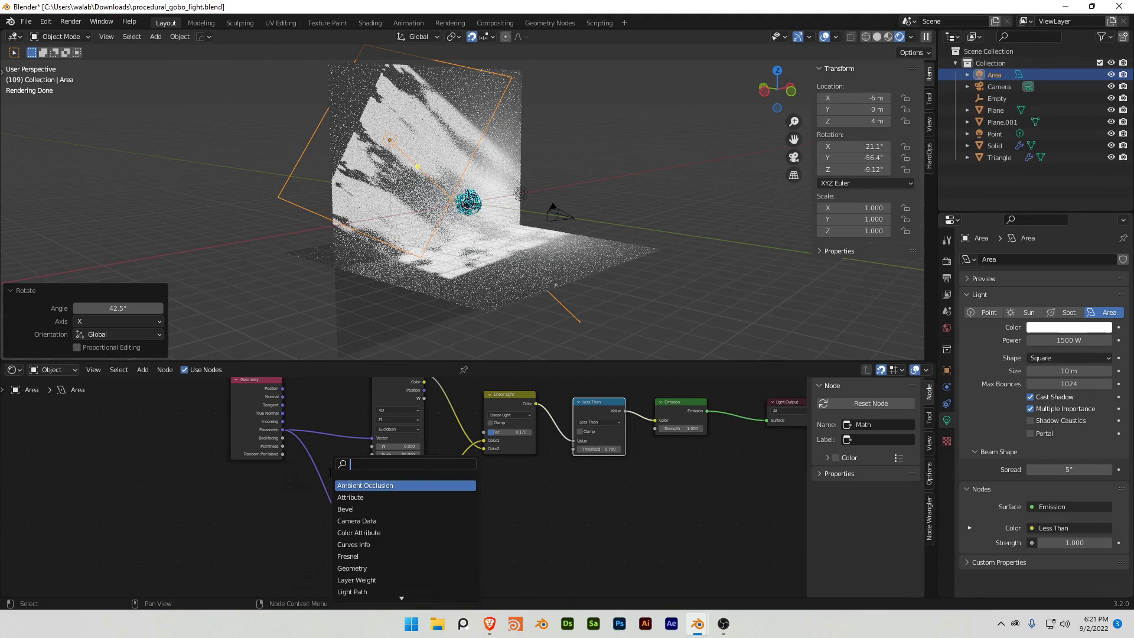
pyautogui.click(360, 580)
pyautogui.click(193, 536)
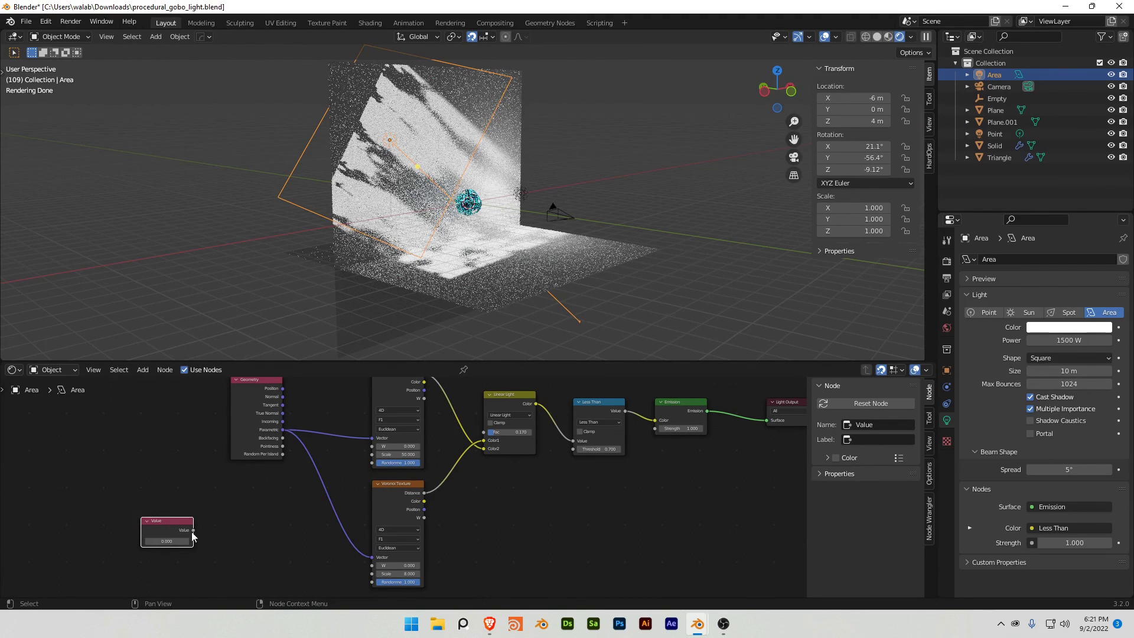
pyautogui.click(172, 542)
pyautogui.write('#frame')
pyautogui.press('Return')
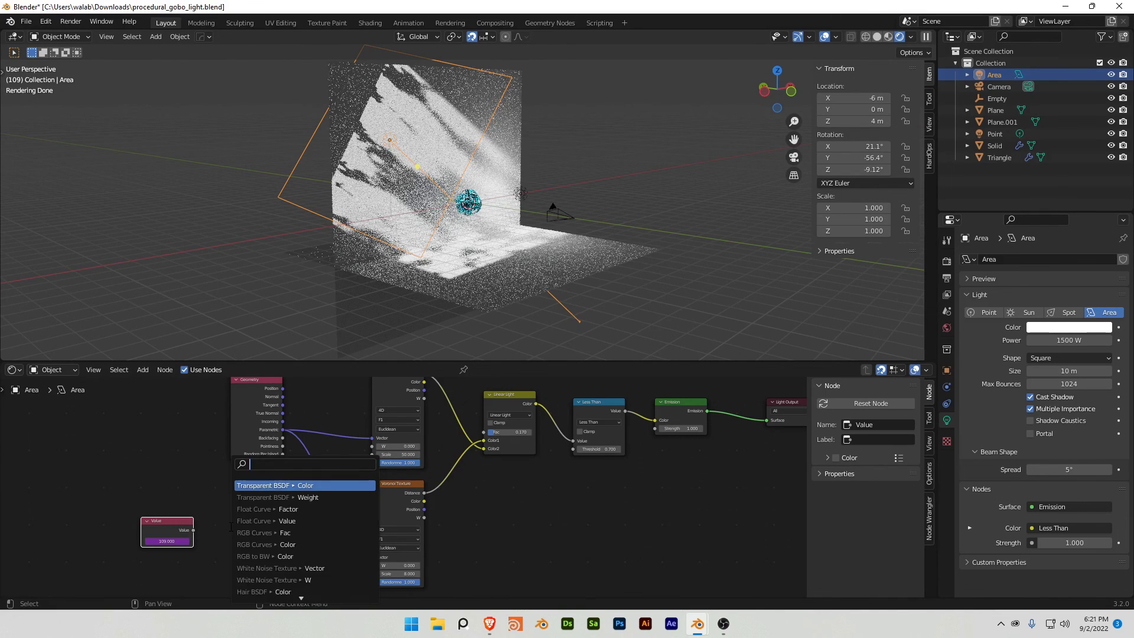
# Step: Preview the Value node and insert a Math node after it, set to Multiply by 0.001
pyautogui.press('Escape')
pyautogui.keyDown('ctrl'); pyautogui.keyDown('shift'); pyautogui.click(182, 526); pyautogui.keyUp('shift'); pyautogui.keyUp('ctrl')
pyautogui.hotkey('shift', 'a')
pyautogui.click(191, 466)
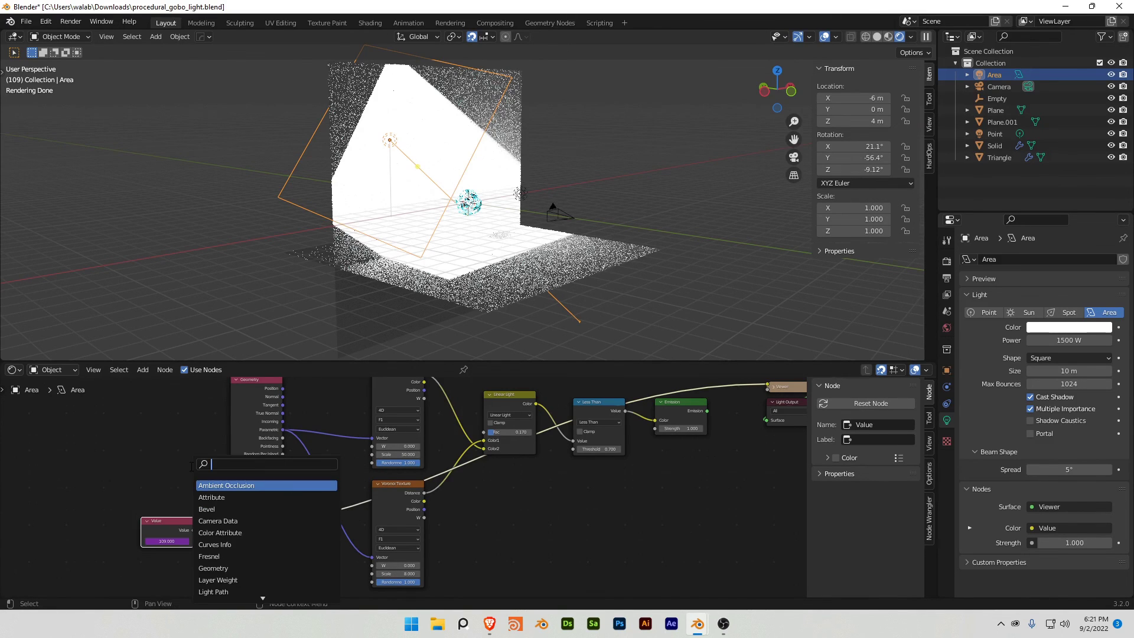
pyautogui.write('math')
pyautogui.press('Return')
pyautogui.click(234, 512)
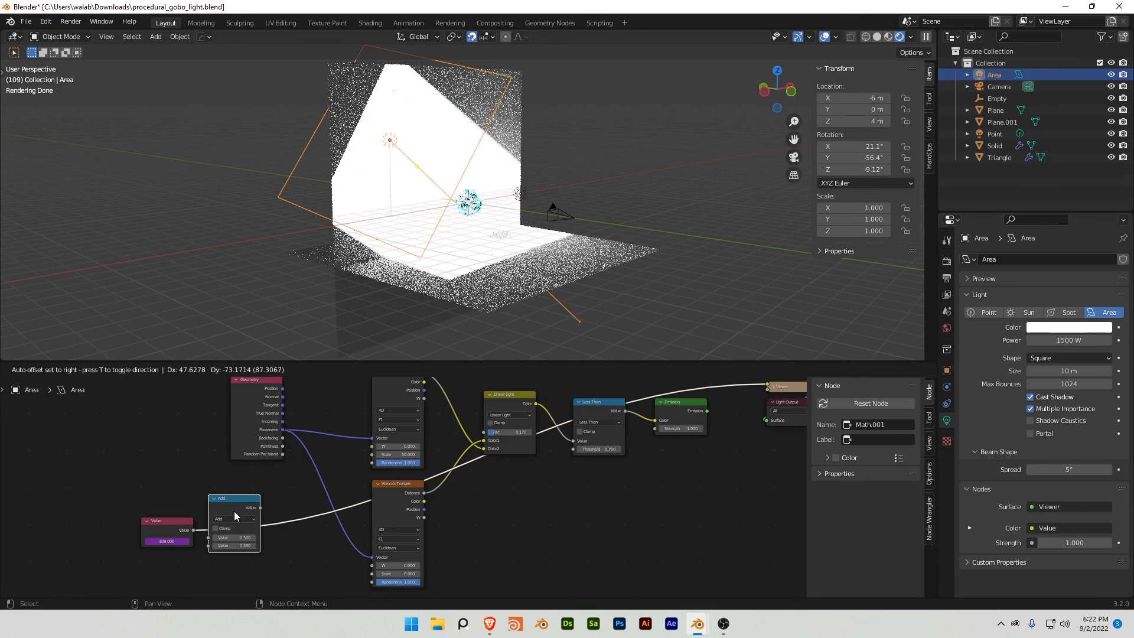
pyautogui.click(242, 519)
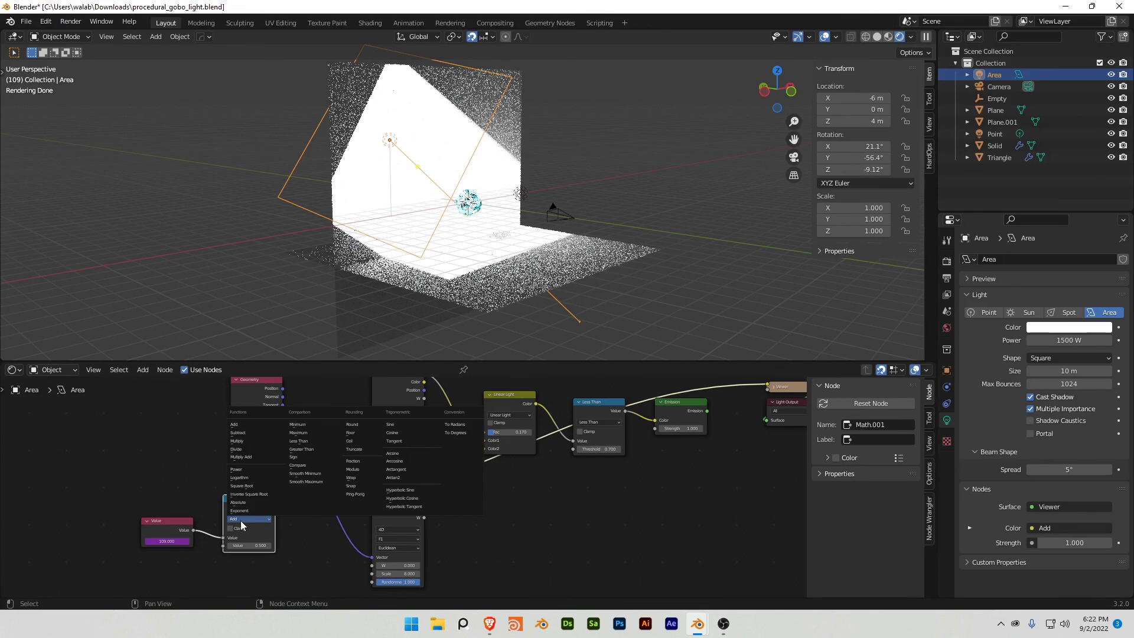
pyautogui.click(248, 443)
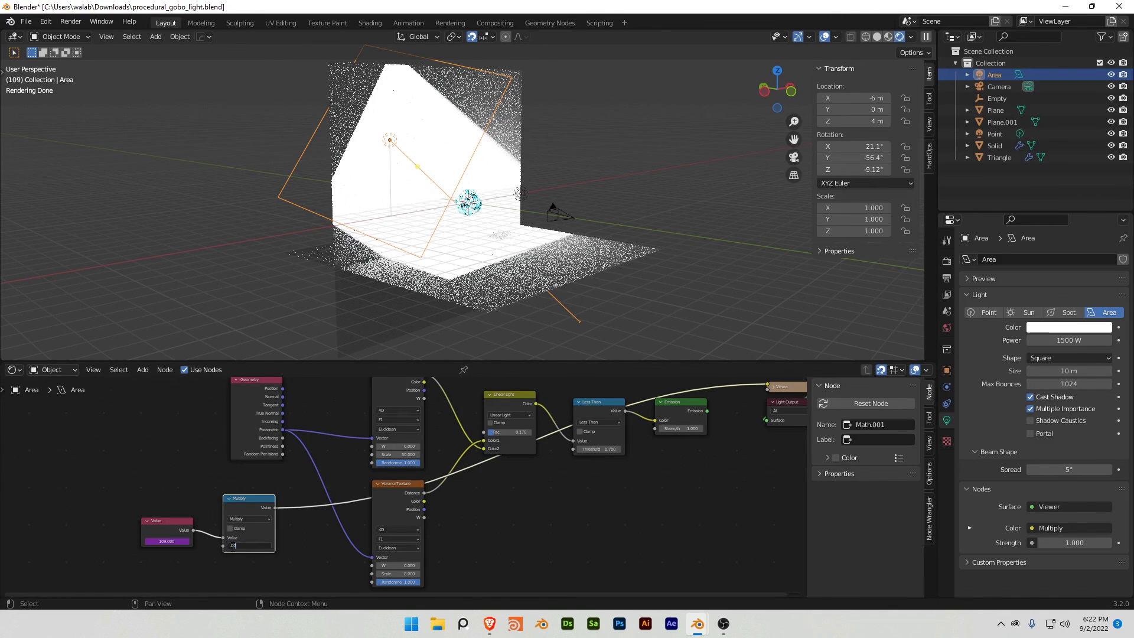
pyautogui.write('01')
pyautogui.press('Return')
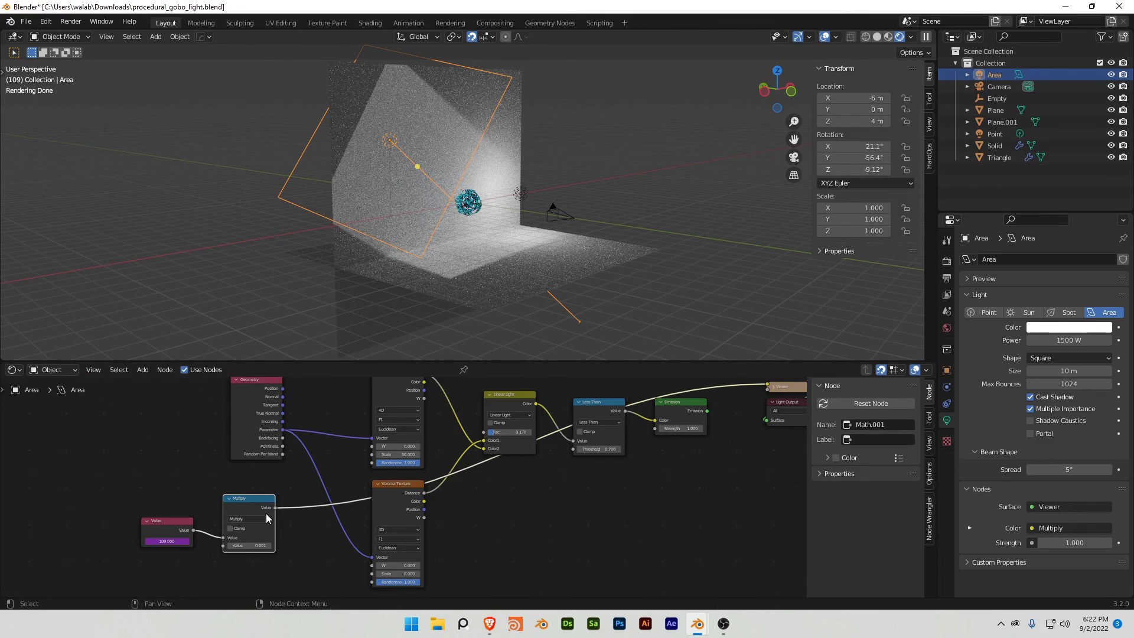
# Step: Link the Multiply output to the W input of both Voronoi Textures and reconnect Emission to the Light Output
pyautogui.moveTo(276, 508); pyautogui.dragTo(300, 489)
pyautogui.moveTo(369, 453); pyautogui.dragTo(372, 446)
pyautogui.moveTo(275, 507); pyautogui.dragTo(372, 565)
pyautogui.keyDown('ctrl'); pyautogui.keyDown('shift'); pyautogui.click(691, 412); pyautogui.keyUp('shift'); pyautogui.keyUp('ctrl')
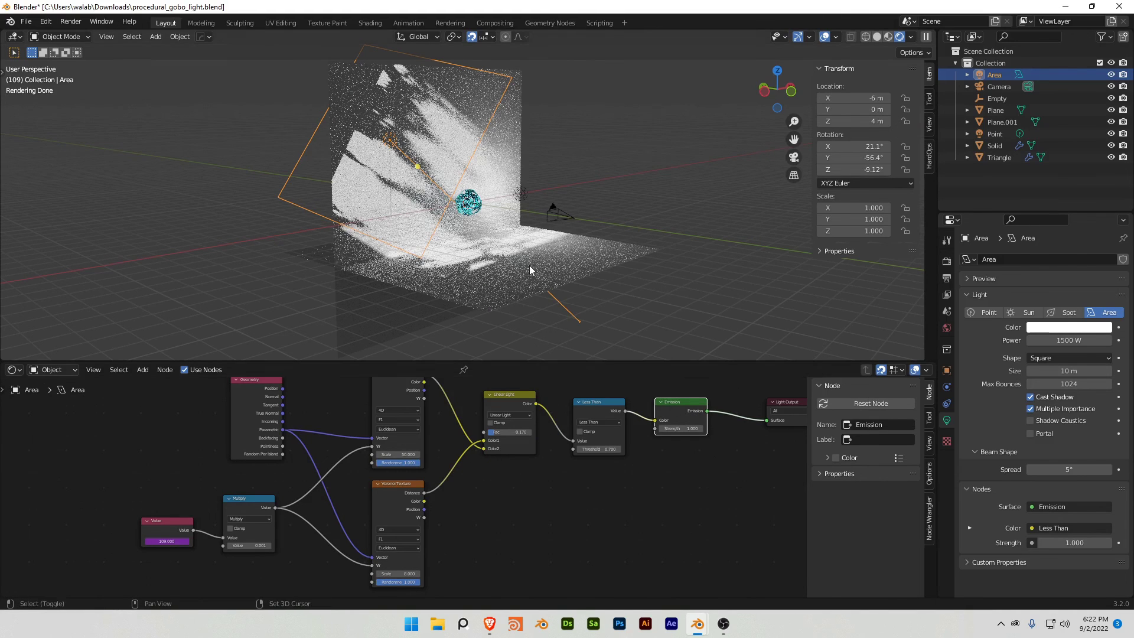
# Step: Play the animation and examine the moving light pattern from the camera and from a wider angle
pyautogui.press('space')
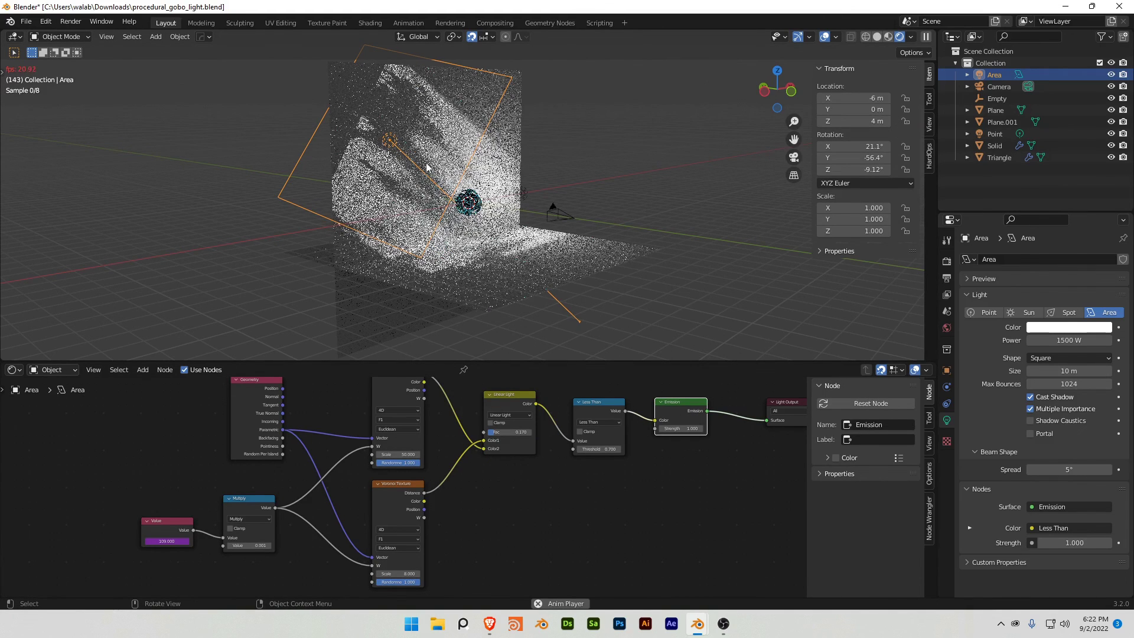
pyautogui.press('`')
pyautogui.click(389, 208)
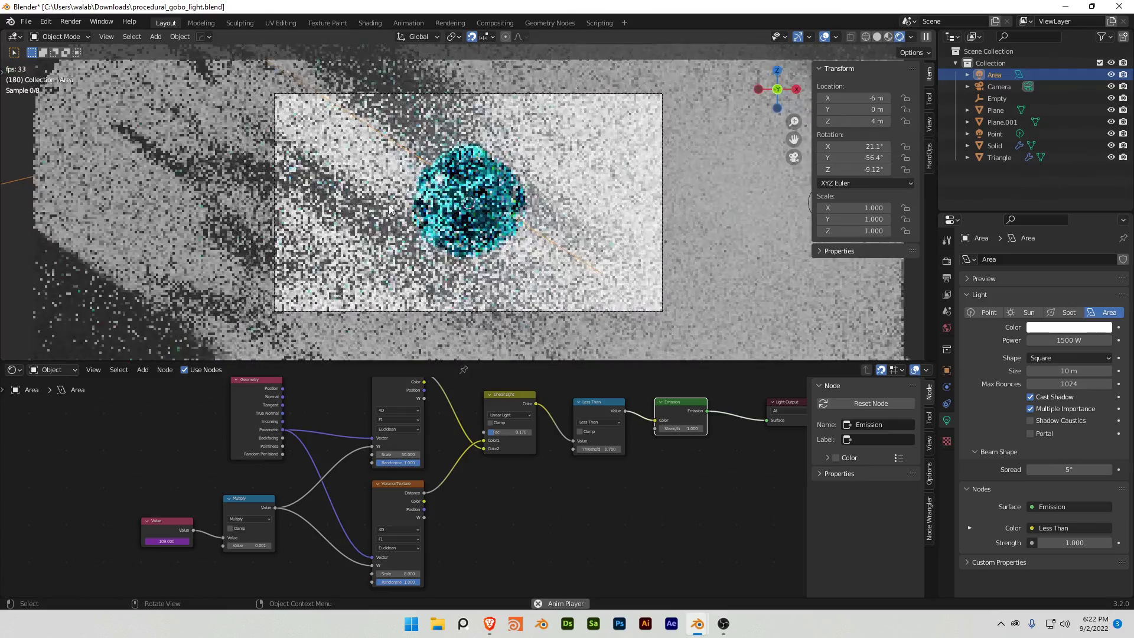
pyautogui.moveTo(389, 208); pyautogui.dragTo(447, 240, button='middle')
pyautogui.scroll(-6, 448, 241)
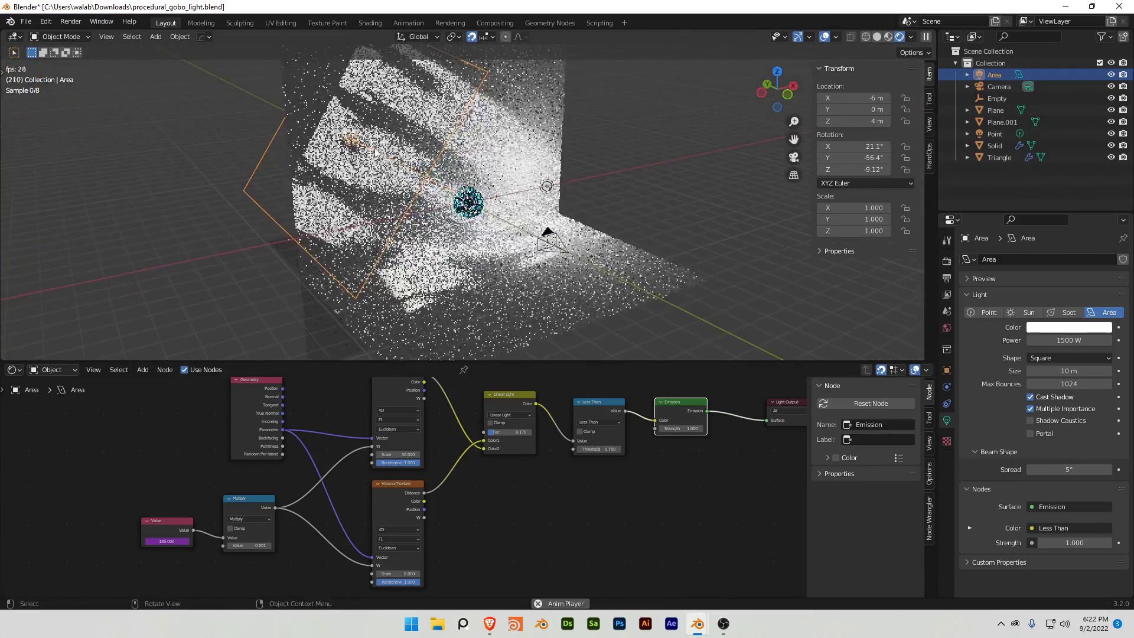
pyautogui.press('Escape')
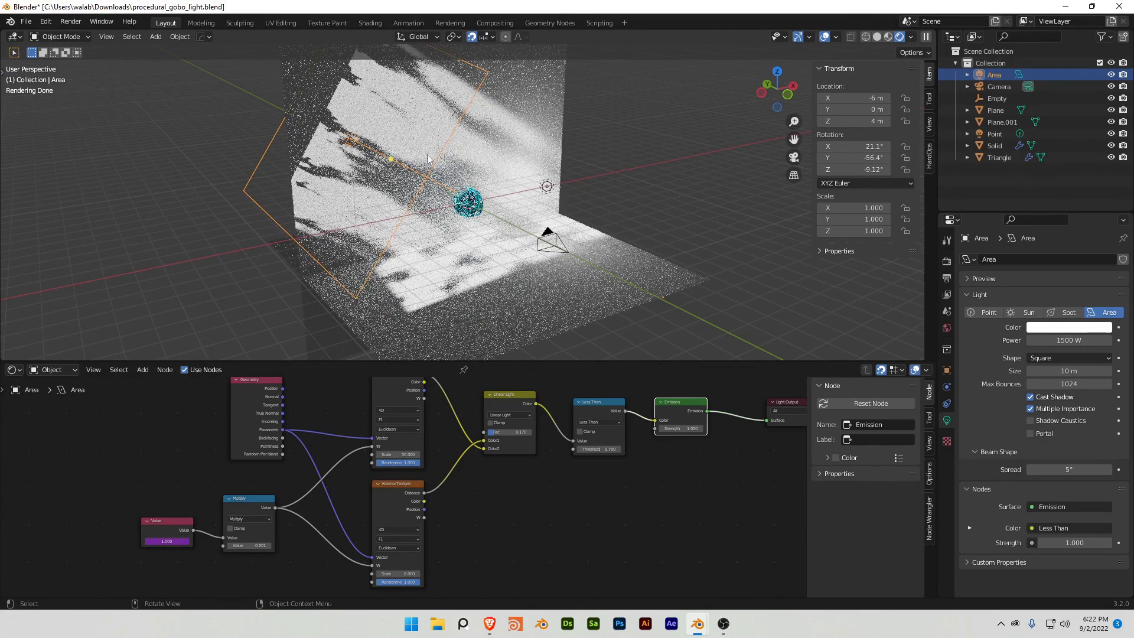
pyautogui.press('space')
# Step: Lower the Less Than node's threshold to 0.4
pyautogui.scroll(1, 156, 534)
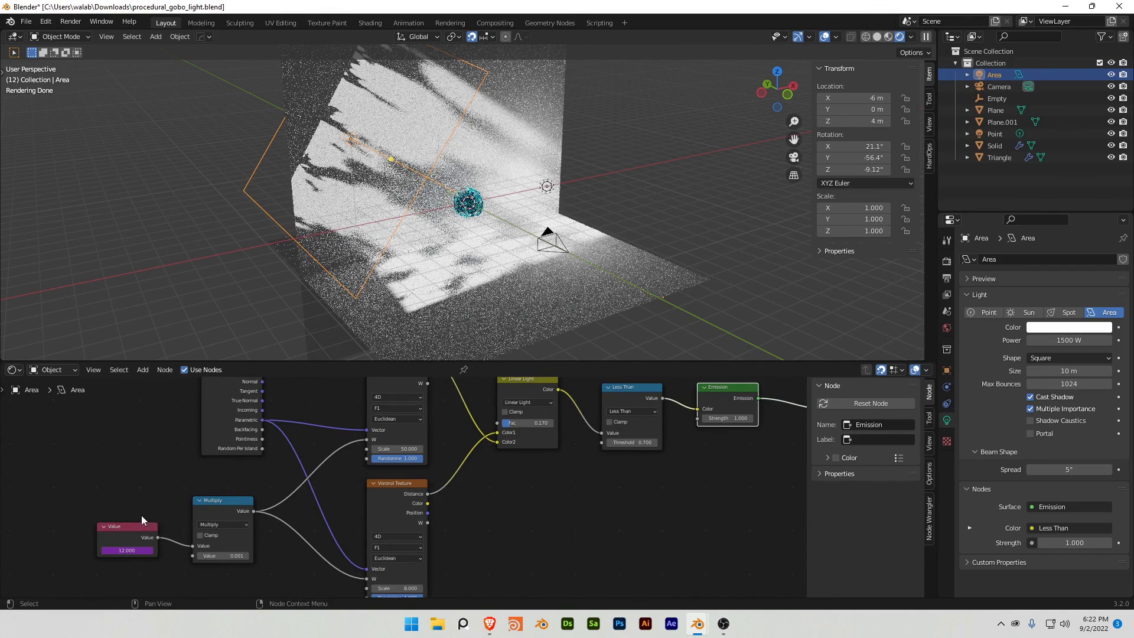
pyautogui.scroll(-2, 236, 512)
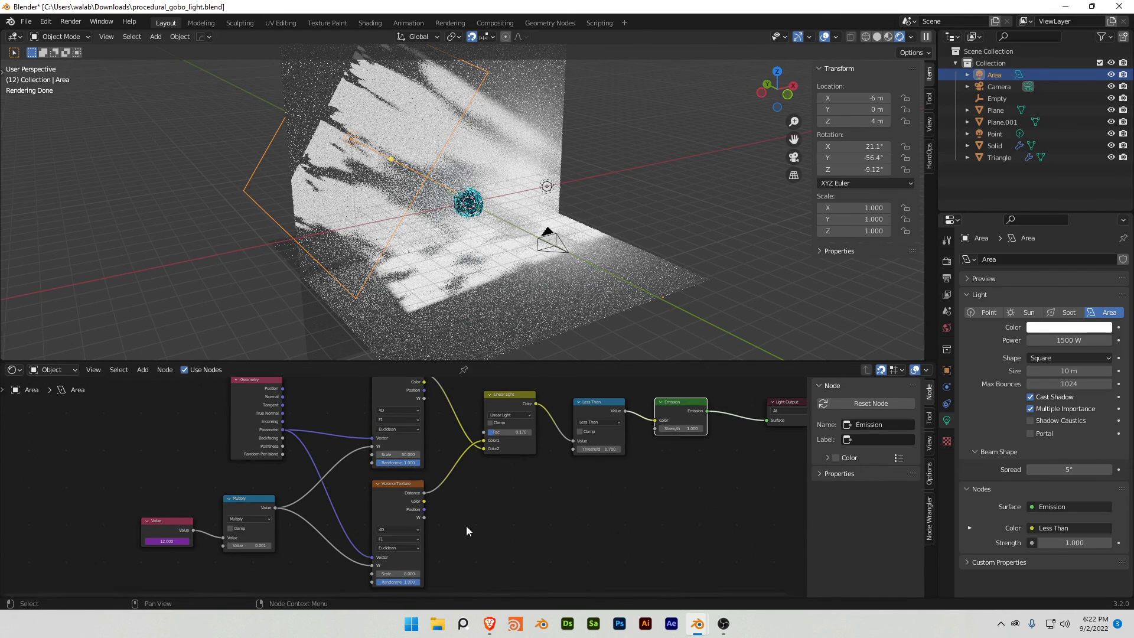
pyautogui.moveTo(490, 491); pyautogui.dragTo(462, 530, button='middle')
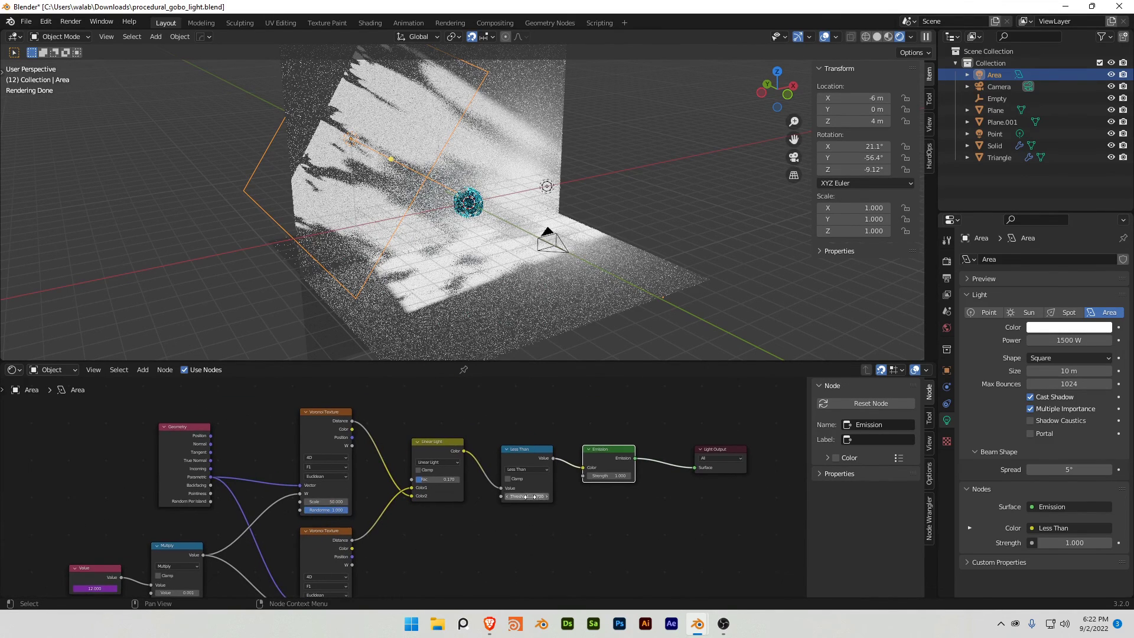
pyautogui.moveTo(526, 497)
pyautogui.mouseDown()
pyautogui.moveTo(505, 496)
pyautogui.moveTo(523, 496)
pyautogui.mouseUp()
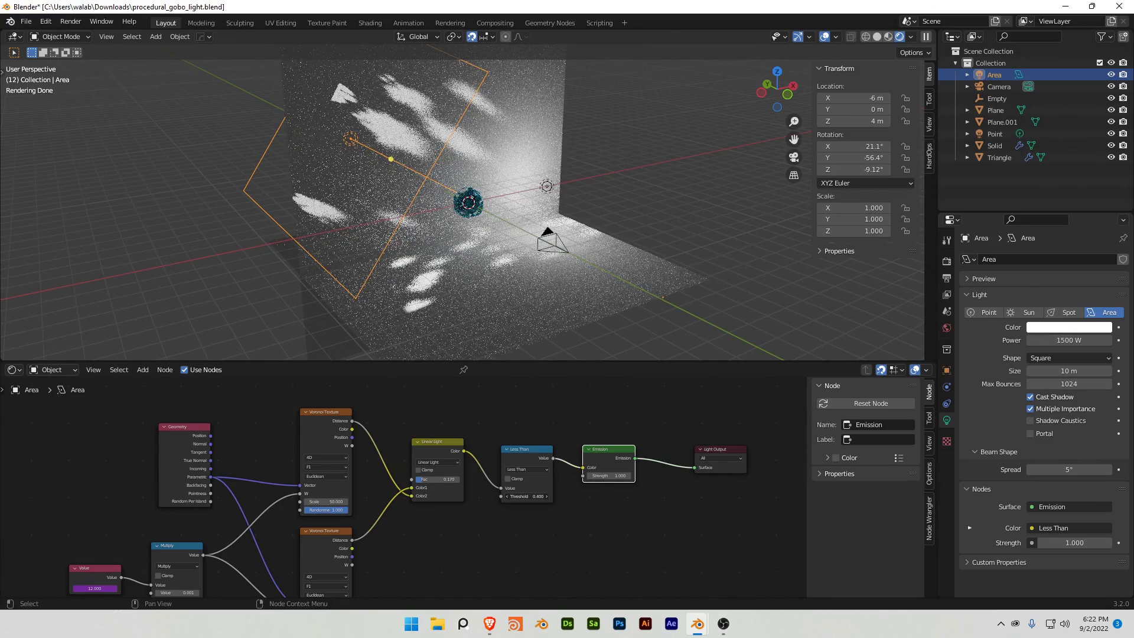
# Step: Switch the lower Voronoi Texture node to a Musgrave Texture
pyautogui.moveTo(491, 505); pyautogui.dragTo(522, 471, button='middle')
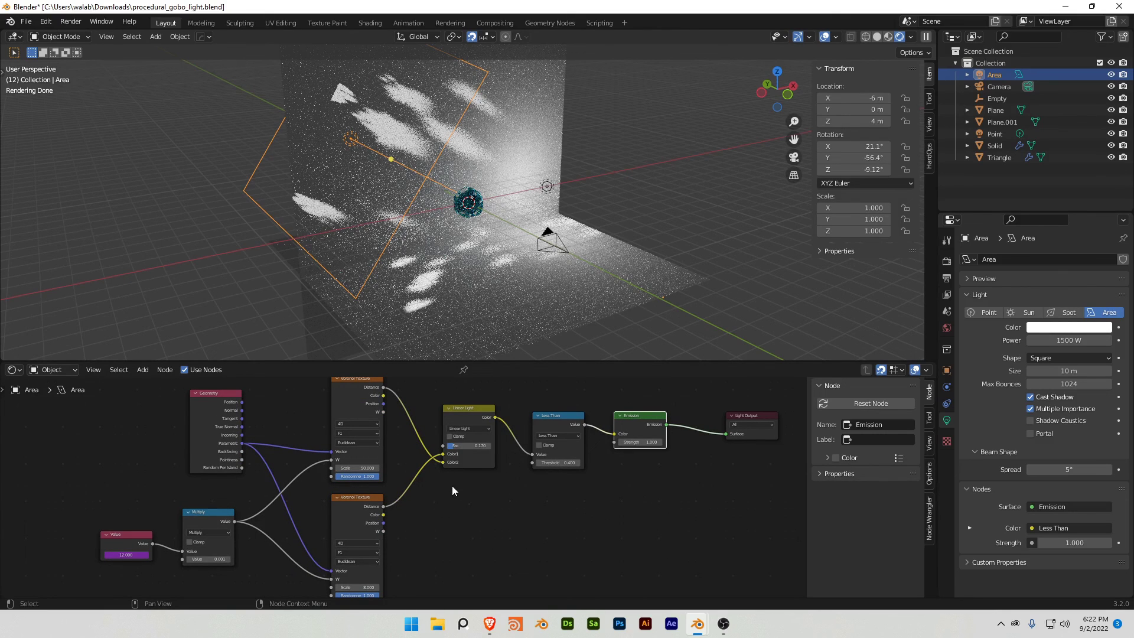
pyautogui.click(358, 522)
pyautogui.hotkey('shift', 's')
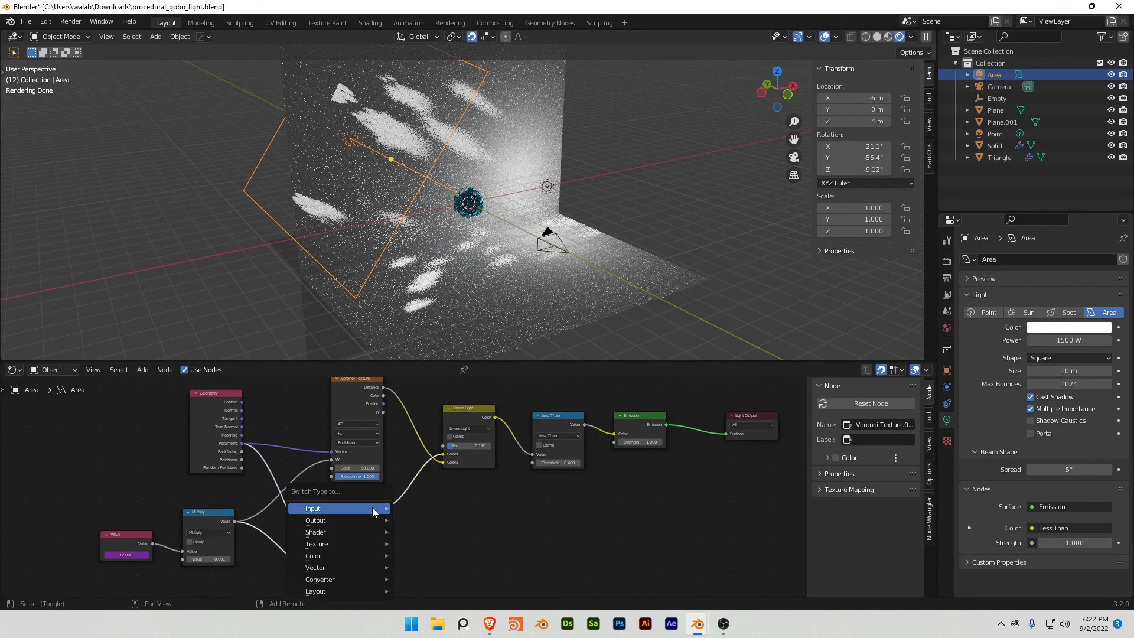
pyautogui.moveTo(360, 540)
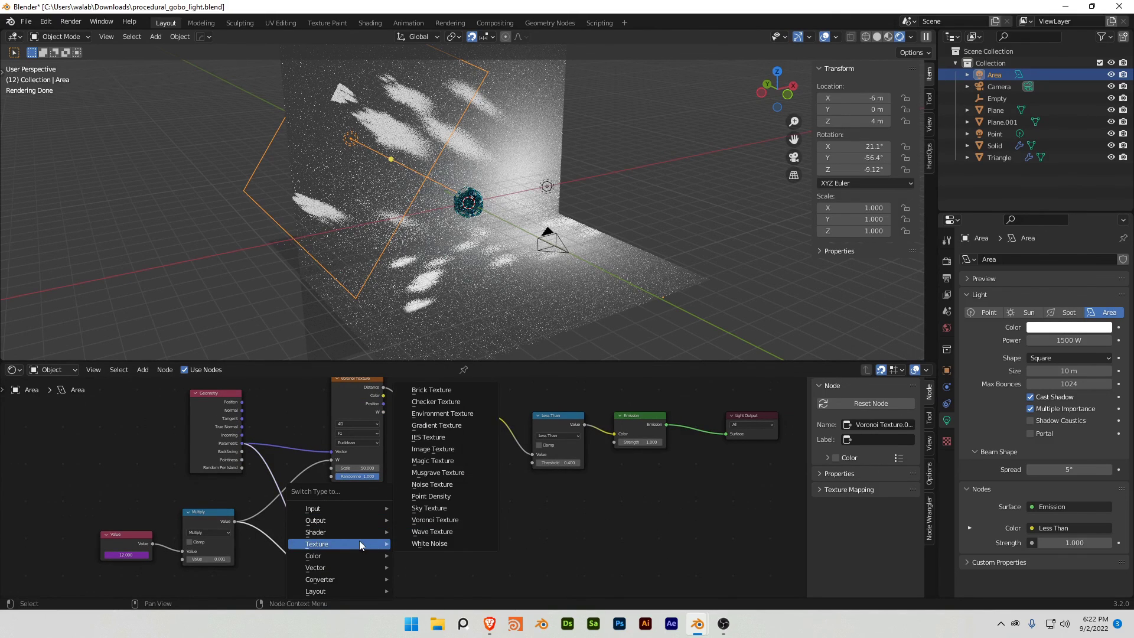
pyautogui.click(442, 476)
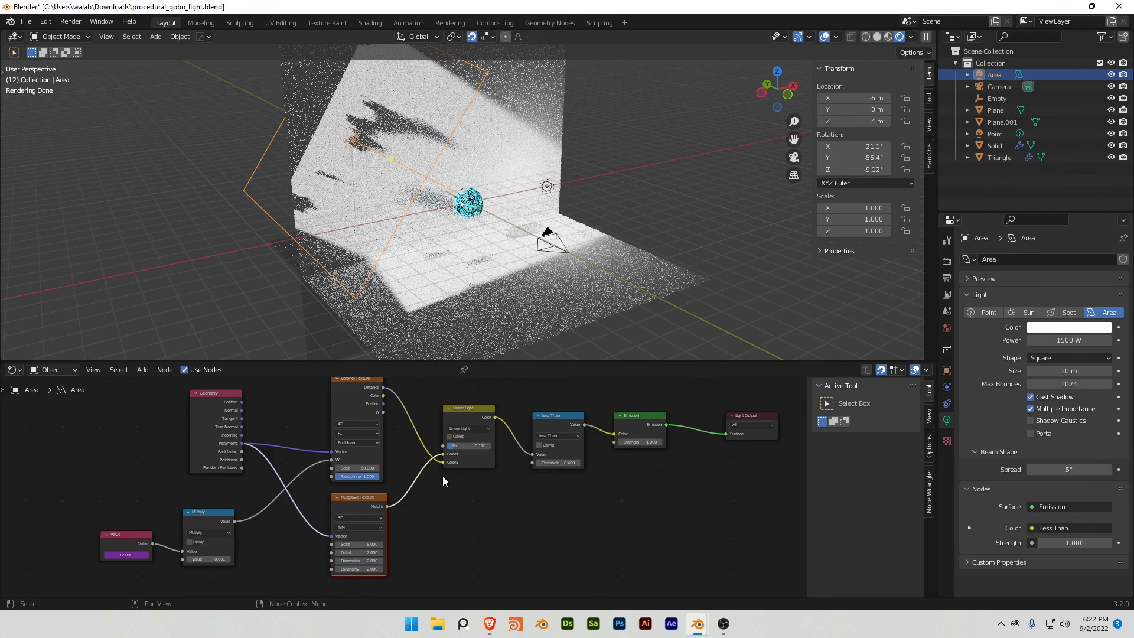
# Step: Set the Musgrave Texture to 4D and its Scale to about 14.2
pyautogui.hotkey('shift', 's')
pyautogui.press('Escape')
pyautogui.click(377, 518)
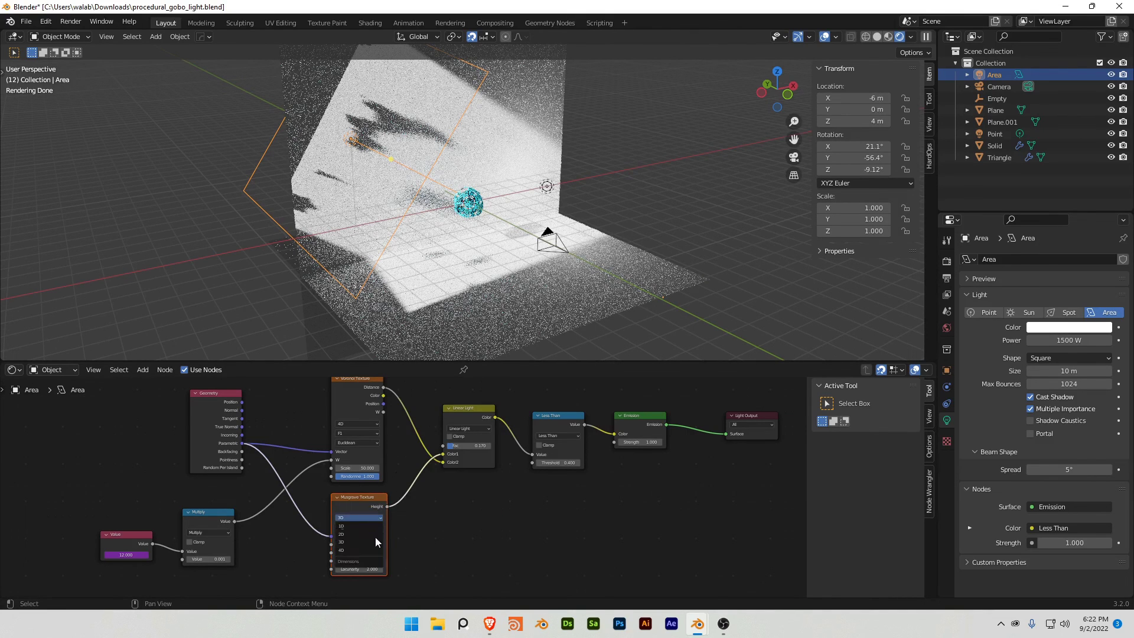
pyautogui.click(365, 551)
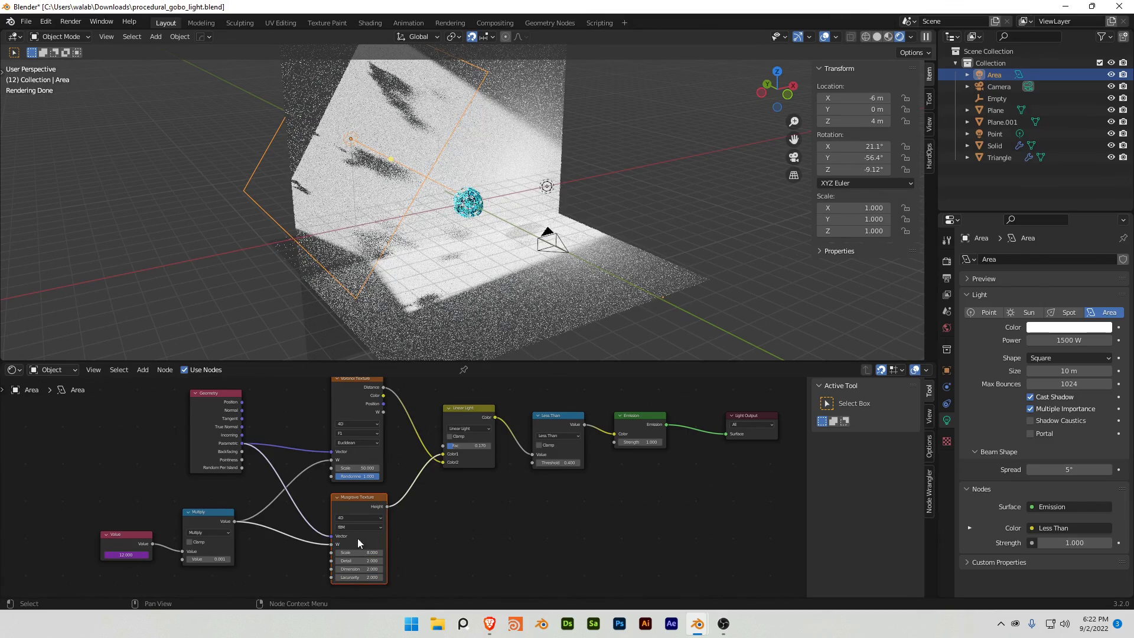
pyautogui.moveTo(355, 553); pyautogui.dragTo(372, 553)
# Step: Switch the Musgrave Texture node to a Noise Texture and set it to 4D
pyautogui.hotkey('shift', 's')
pyautogui.moveTo(360, 502)
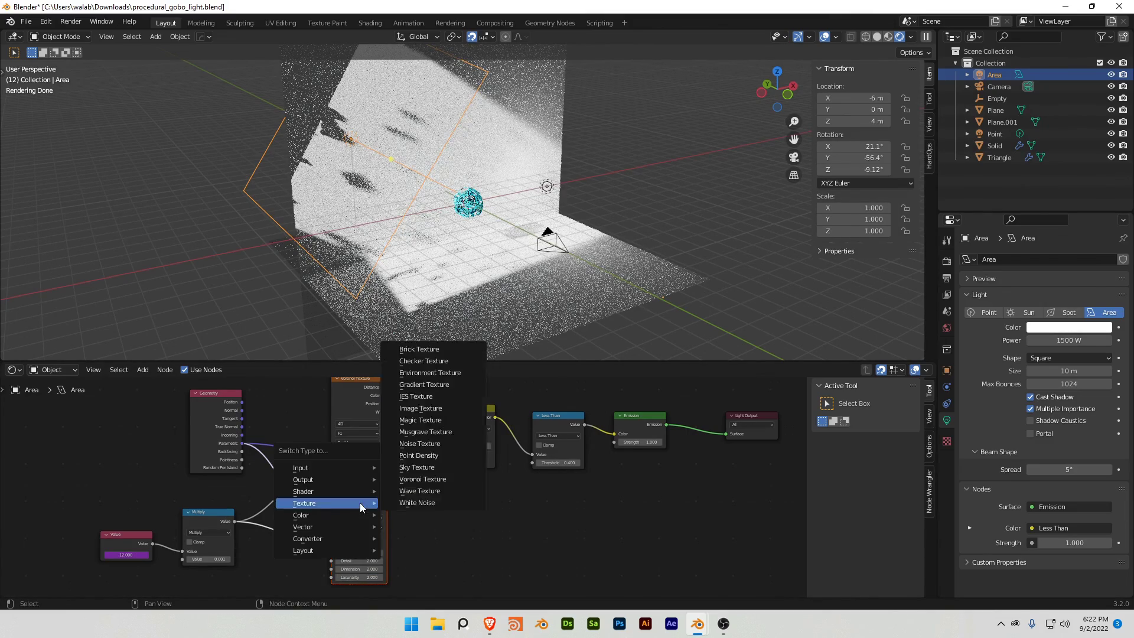
pyautogui.click(438, 449)
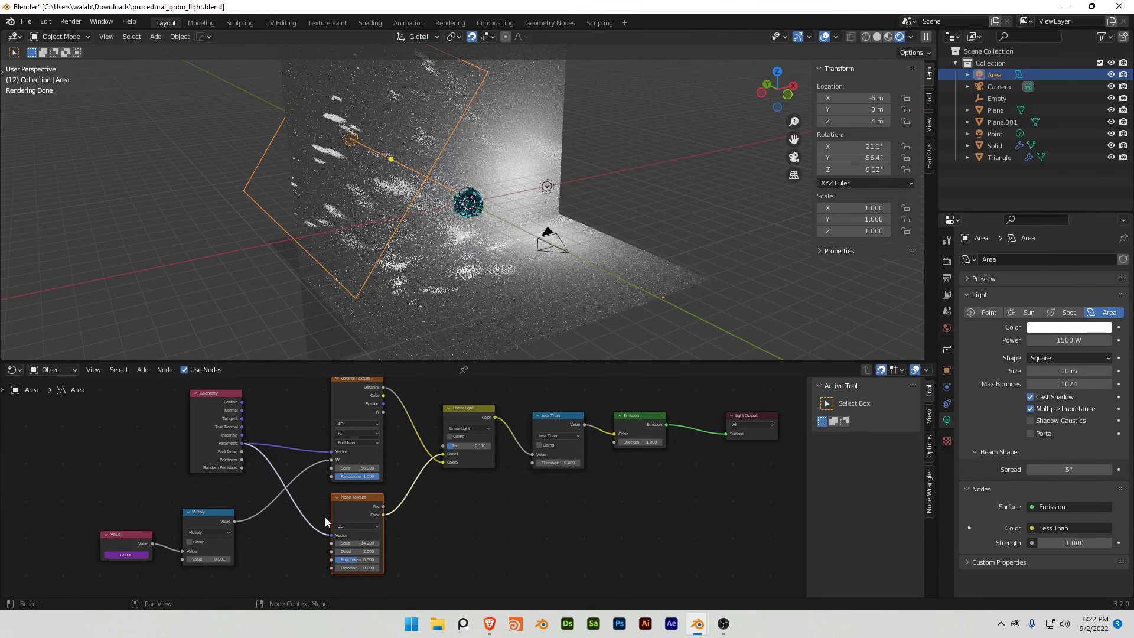
pyautogui.click(350, 527)
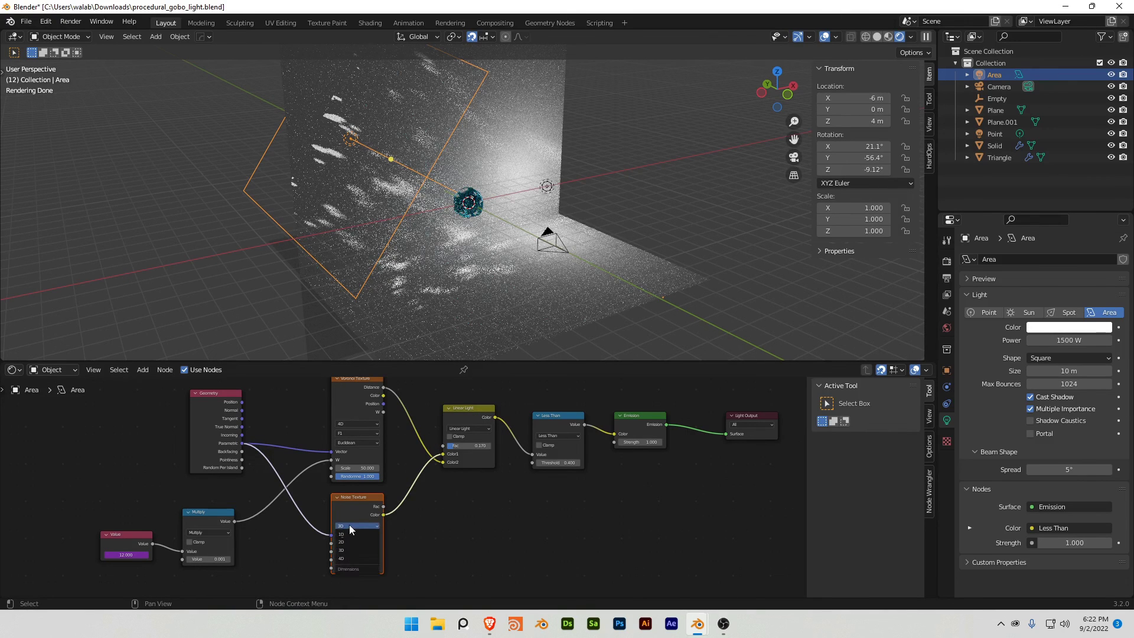
pyautogui.click(359, 561)
pyautogui.press('`')
pyautogui.click(499, 256)
pyautogui.moveTo(389, 205); pyautogui.dragTo(462, 254, button='middle')
# Step: Switch the Noise Texture to a Wave Texture and move the Multiply link from its Scale to its Phase Offset input
pyautogui.click(349, 506)
pyautogui.hotkey('shift', 's')
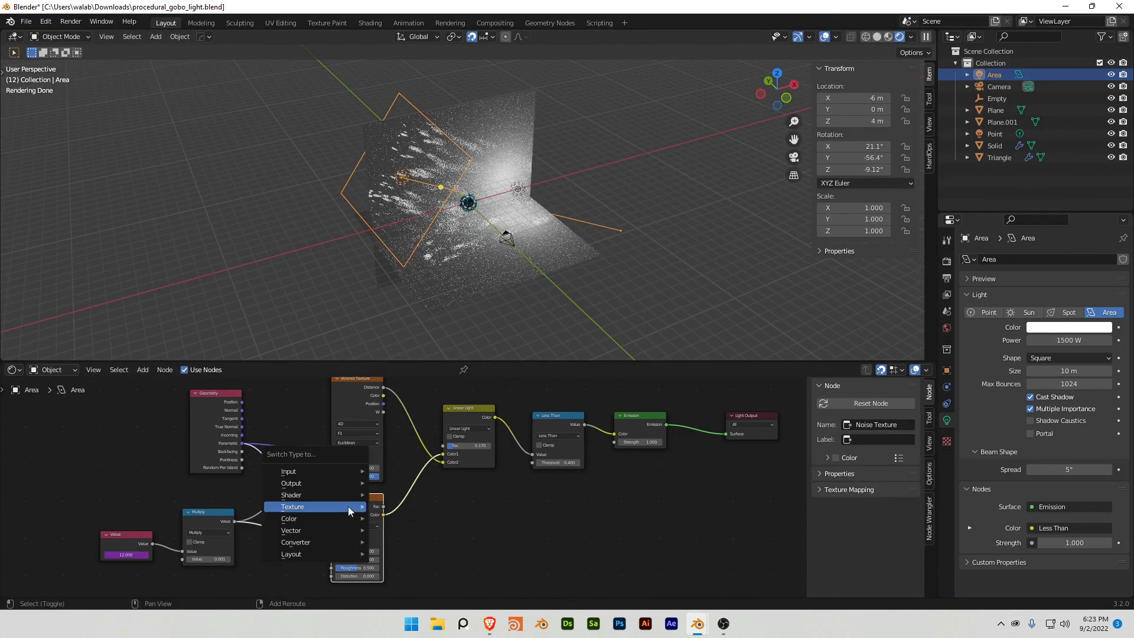
pyautogui.moveTo(343, 509)
pyautogui.click(418, 496)
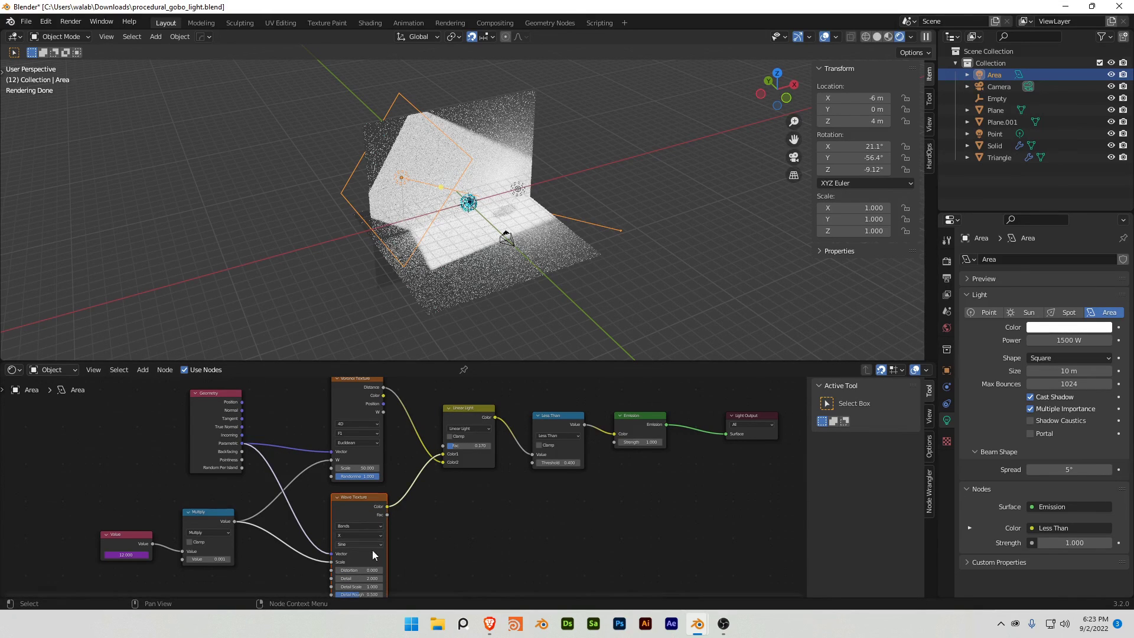
pyautogui.moveTo(380, 559); pyautogui.dragTo(372, 532, button='middle')
pyautogui.moveTo(322, 533); pyautogui.dragTo(324, 573)
pyautogui.scroll(3, 434, 194)
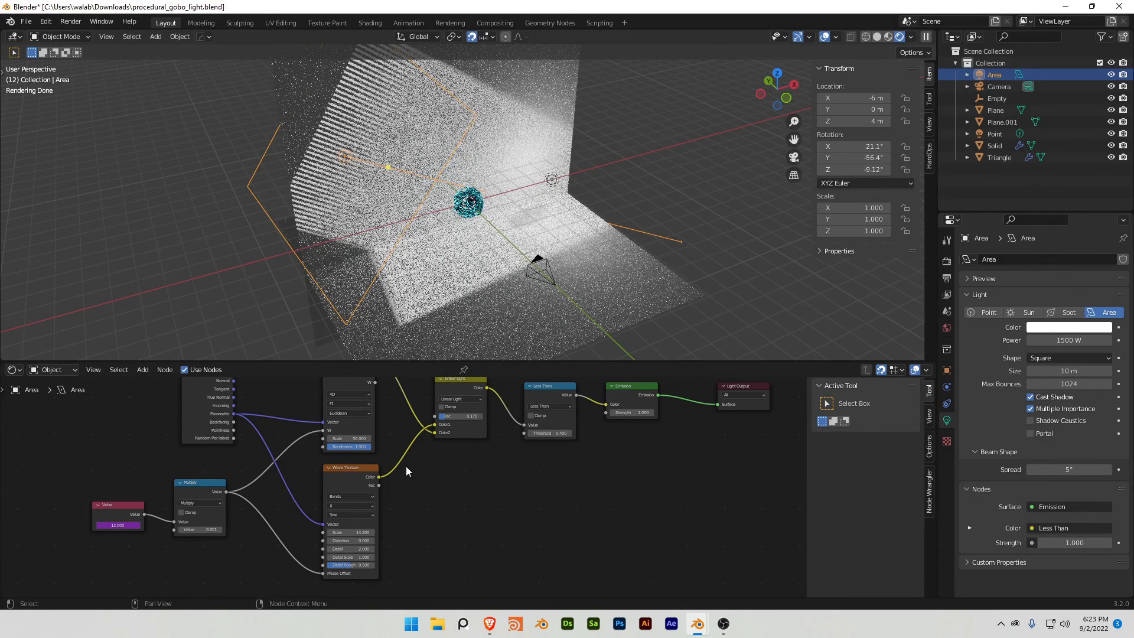
# Step: Raise the Wave Texture's Distortion to about 39.2
pyautogui.moveTo(349, 541); pyautogui.dragTo(349, 539)
pyautogui.press('KP_0')
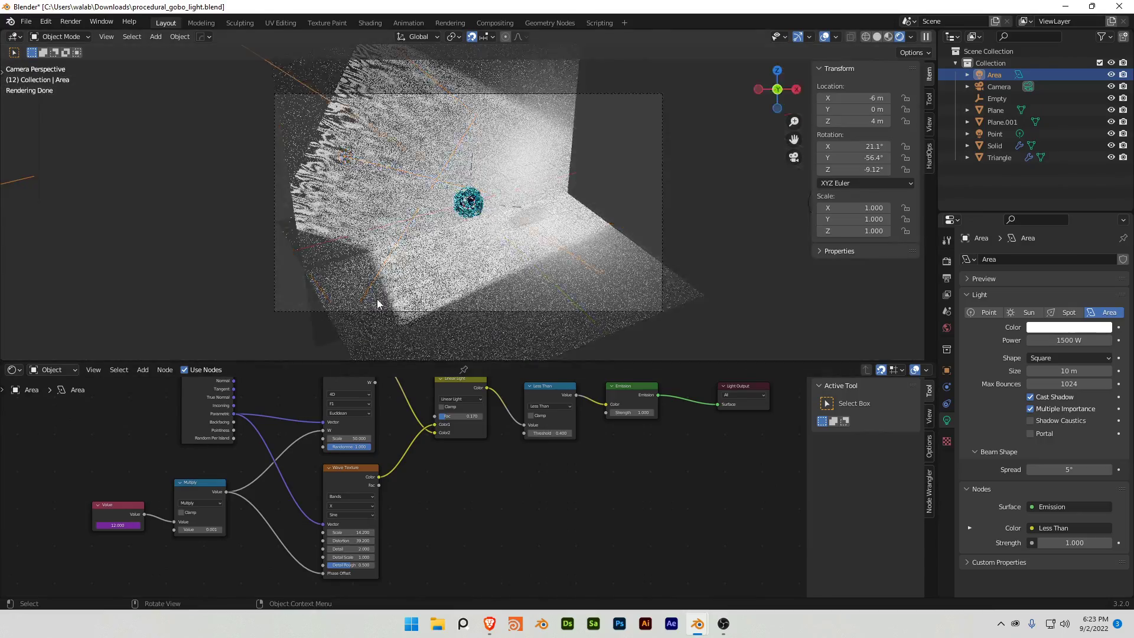
pyautogui.moveTo(387, 252); pyautogui.dragTo(414, 264, button='middle')
# Step: Set the Less Than threshold to 0.2 and the Linear Light mix factor to about 0.463
pyautogui.click(530, 433)
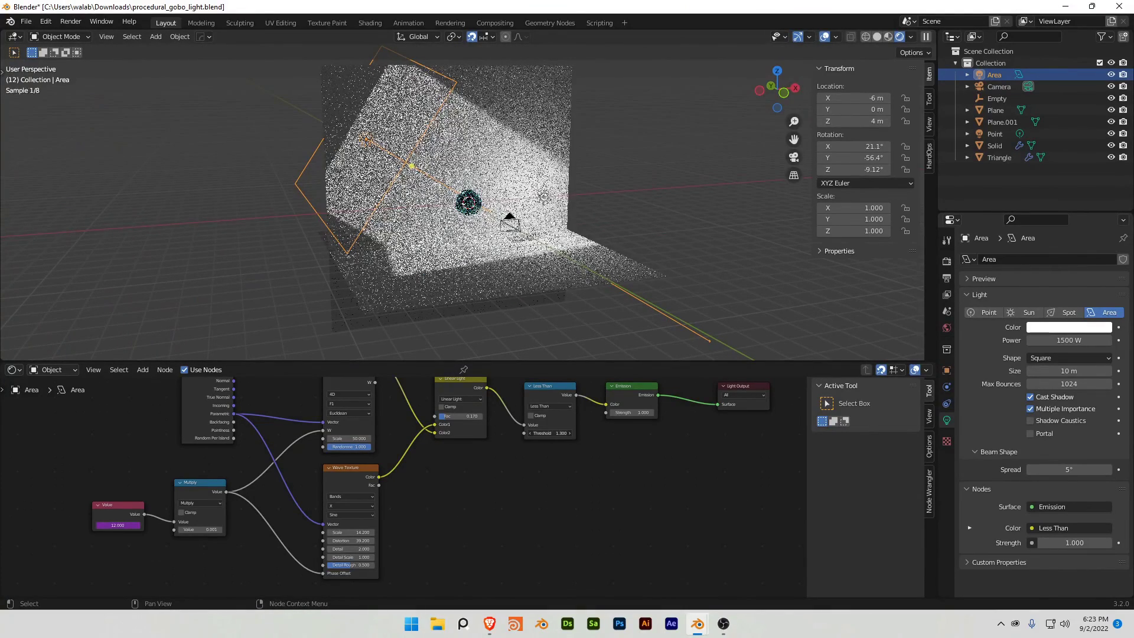
pyautogui.click(531, 433)
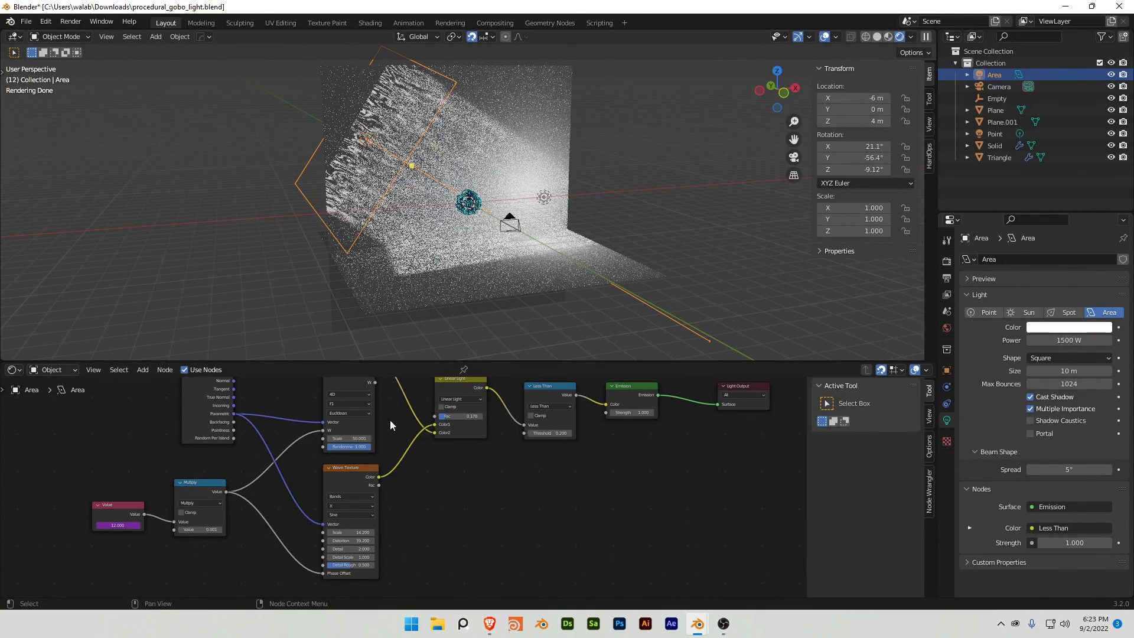
pyautogui.moveTo(392, 420); pyautogui.dragTo(390, 458, button='middle')
pyautogui.moveTo(444, 454)
pyautogui.mouseDown()
pyautogui.moveTo(463, 453)
pyautogui.moveTo(454, 454)
pyautogui.mouseUp()
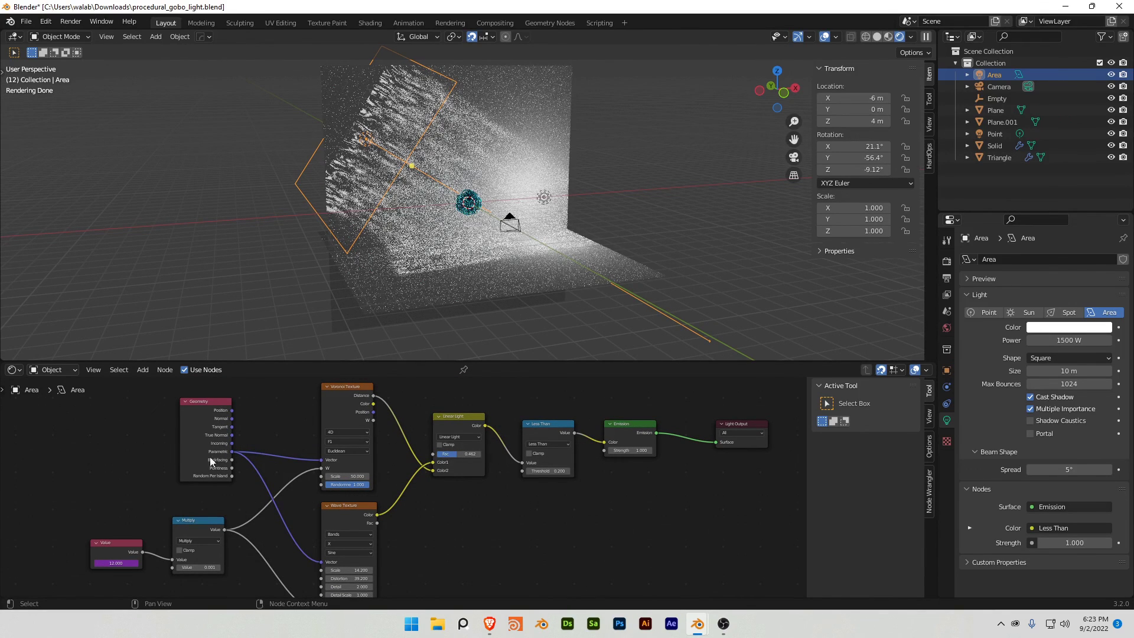